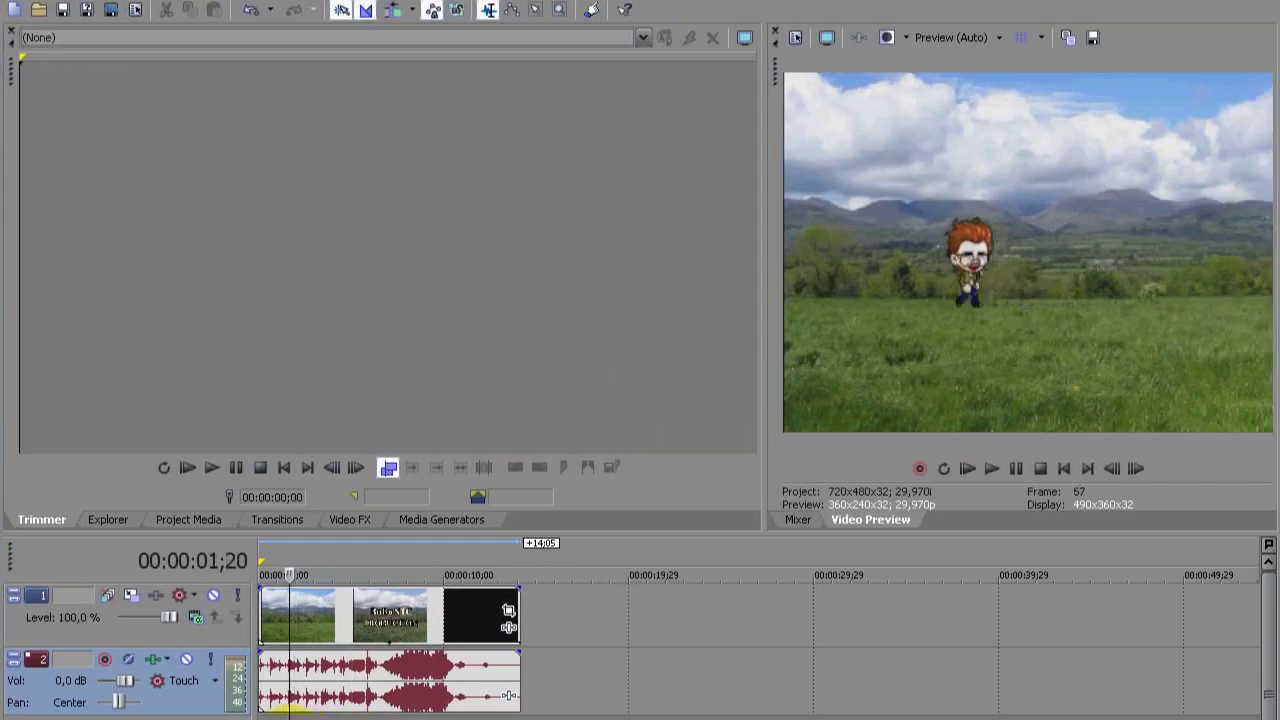
Scrub through the finished intro clip on the timeline and play parts of it back in the video preview
{"action": "left_click_drag", "start_coordinate": [283, 708], "coordinate": [252, 706]}
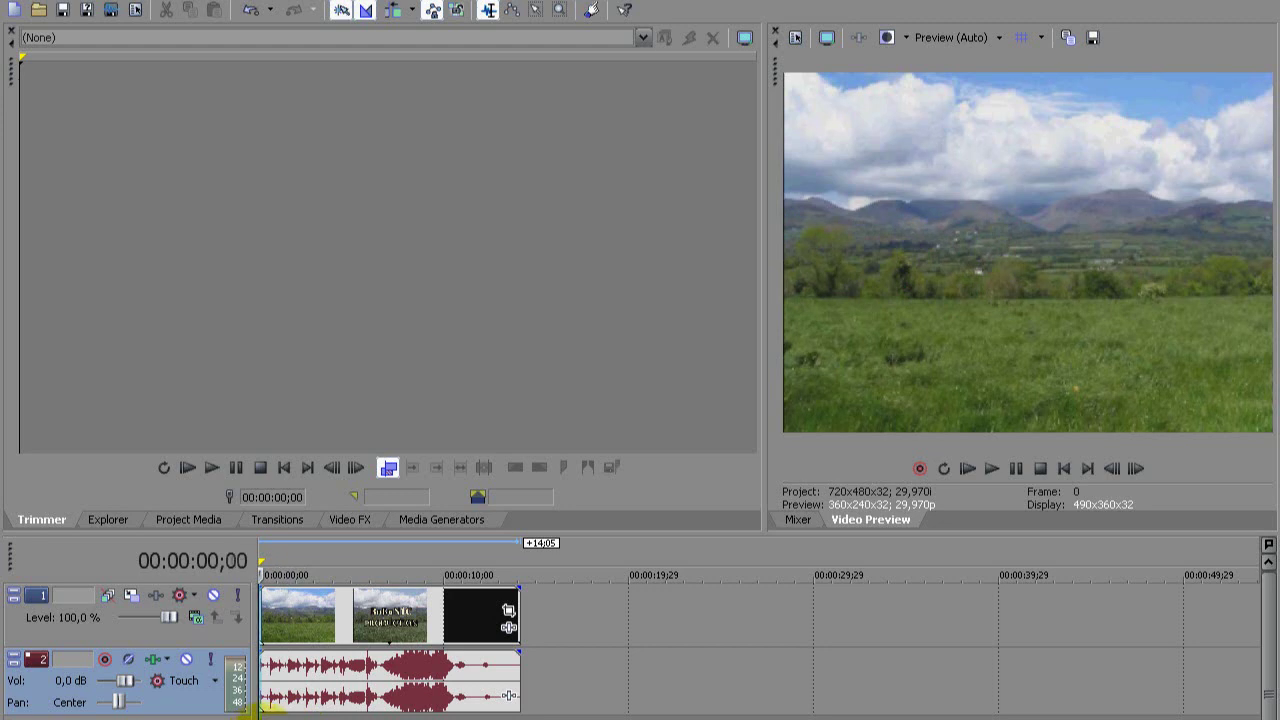
{"action": "left_click_drag", "start_coordinate": [268, 708], "coordinate": [354, 714]}
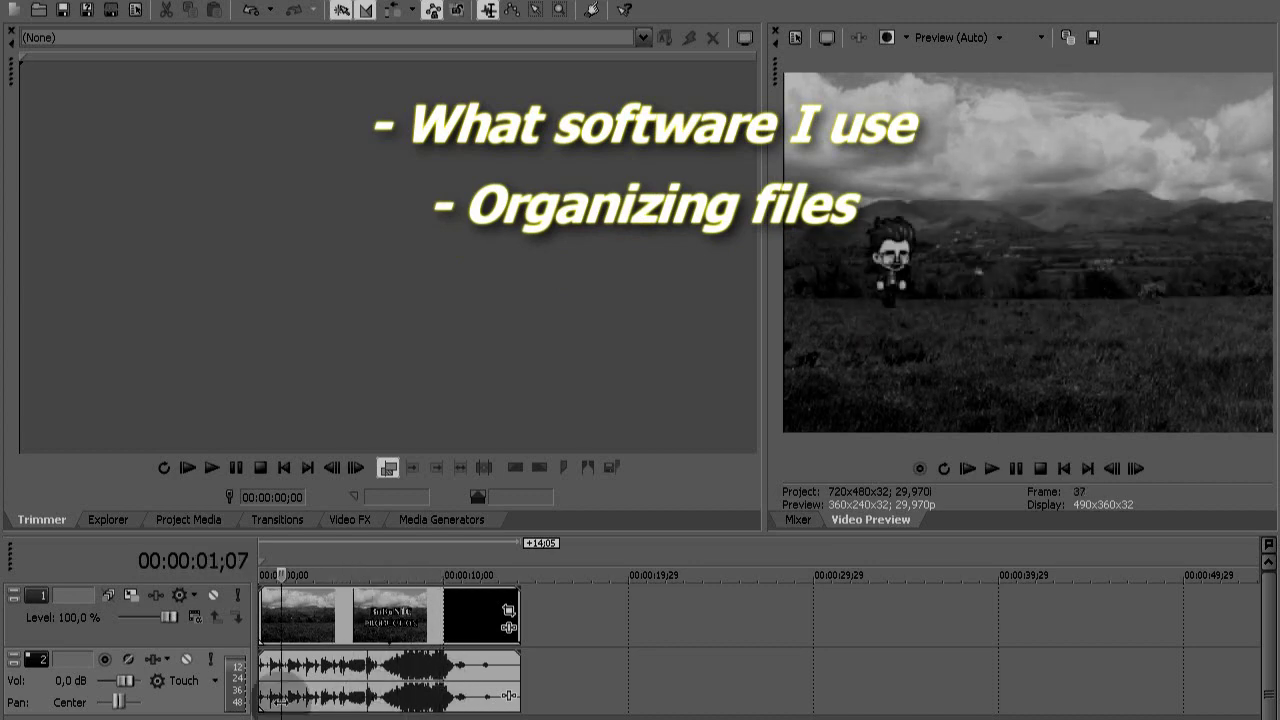
{"action": "key", "text": "space"}
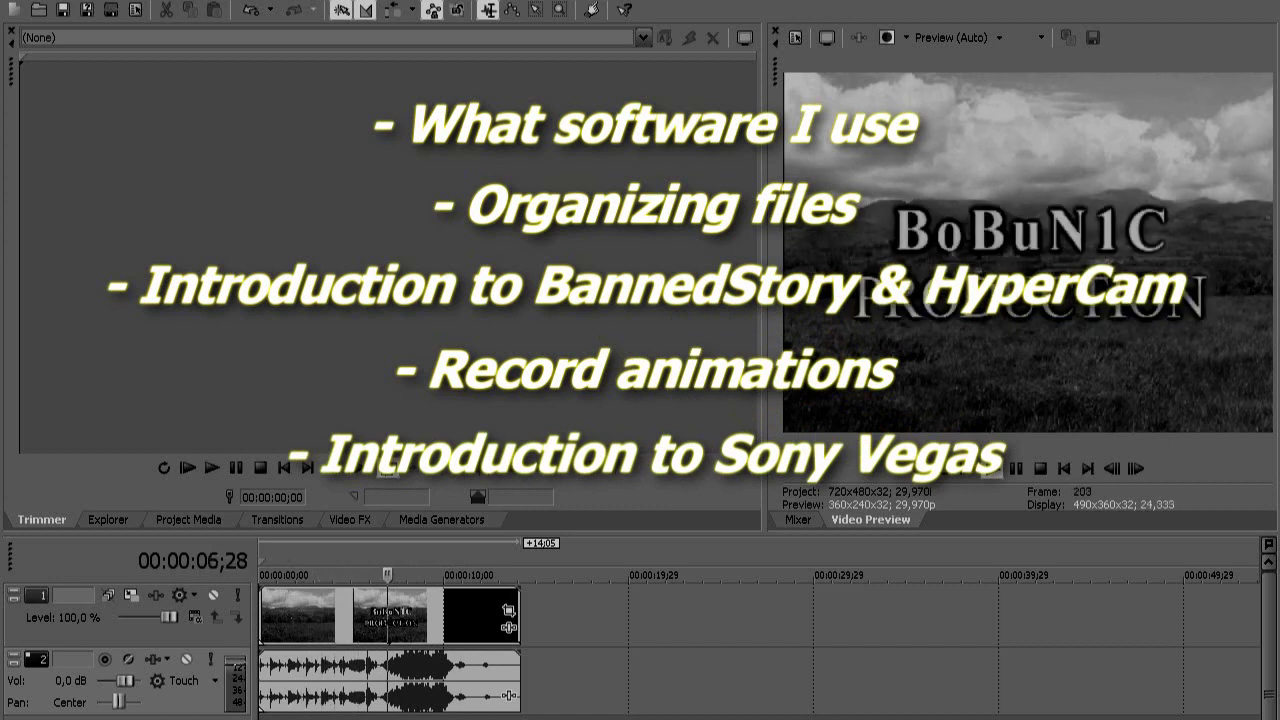
{"action": "key", "text": "ctrl+Home"}
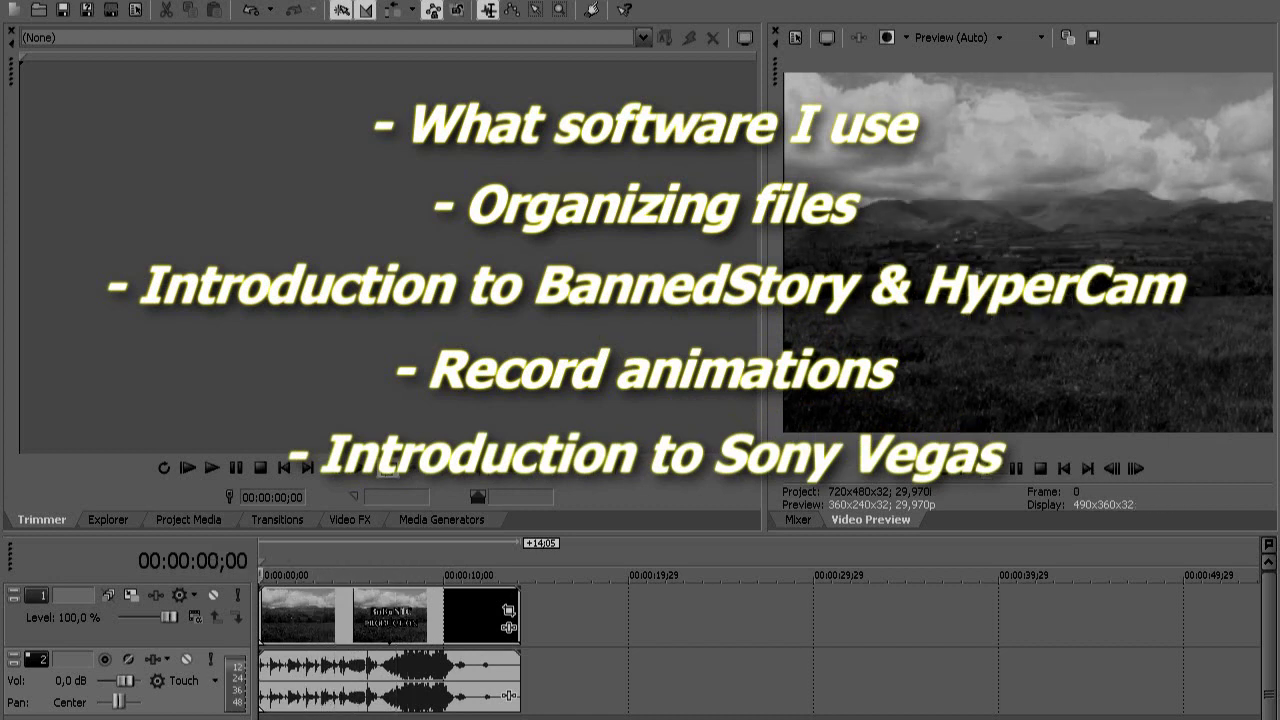
{"action": "left_click", "coordinate": [388, 575]}
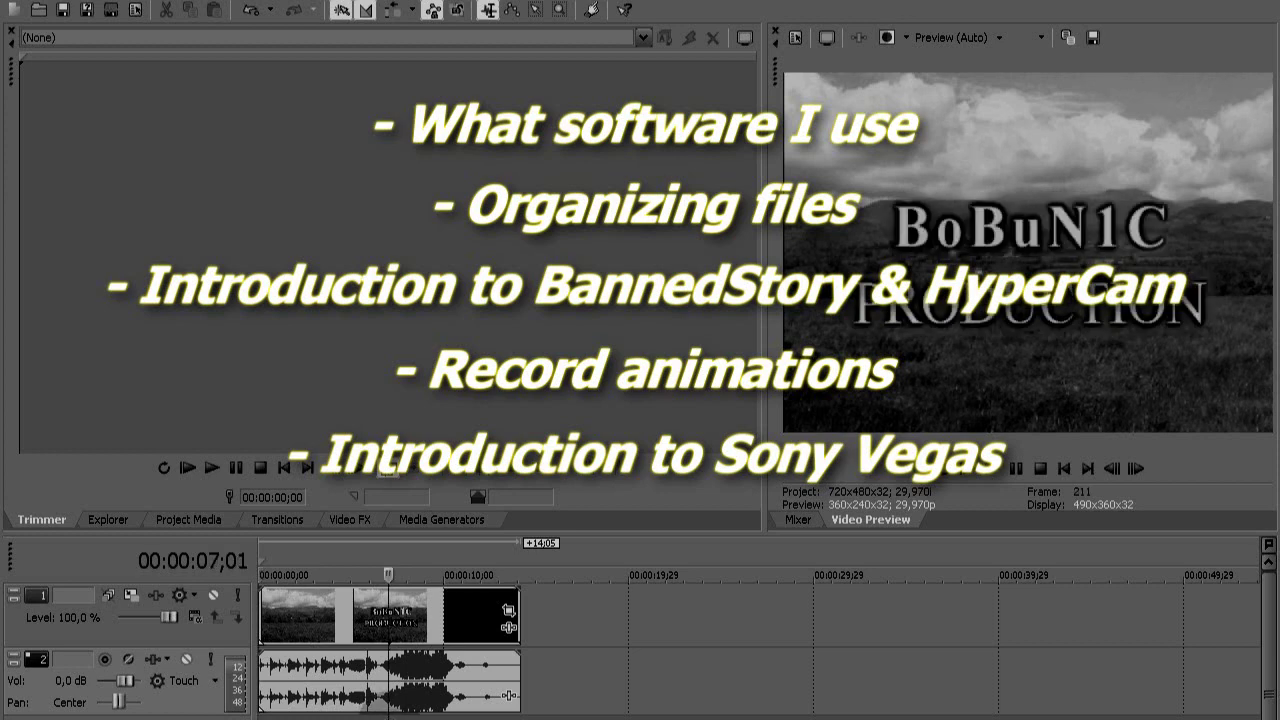
{"action": "key", "text": "j"}
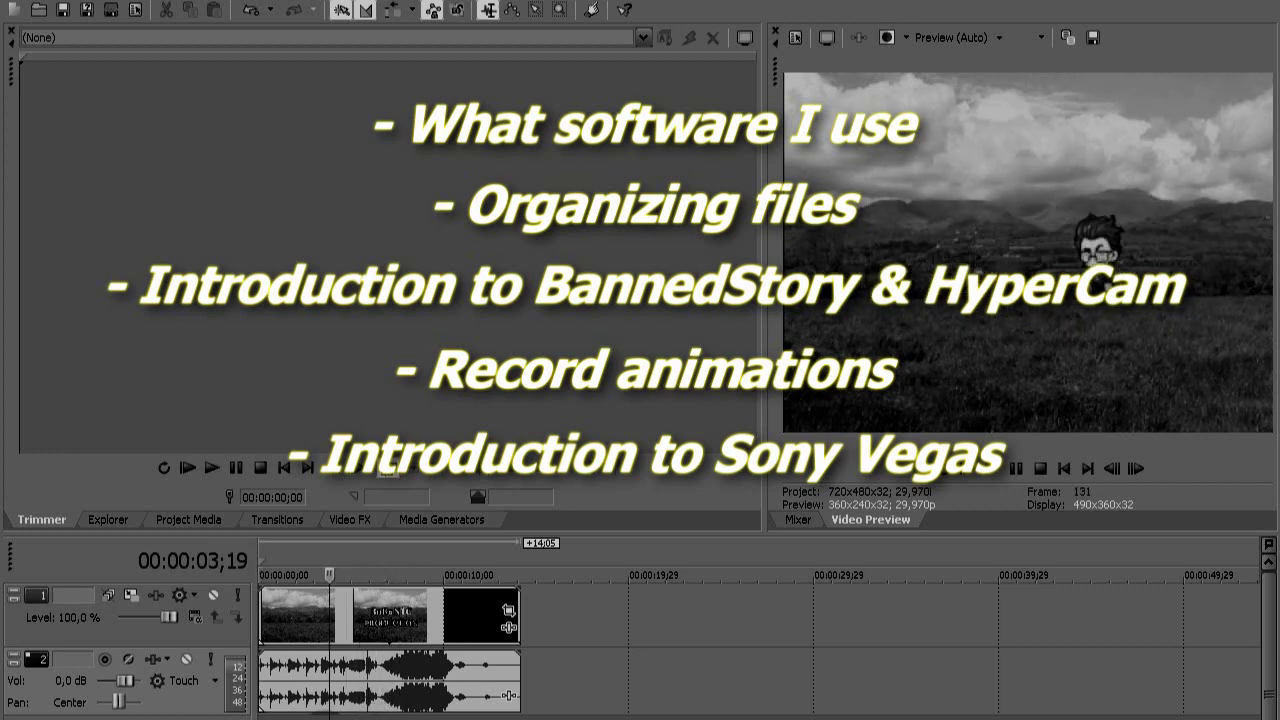
{"action": "key", "text": "l"}
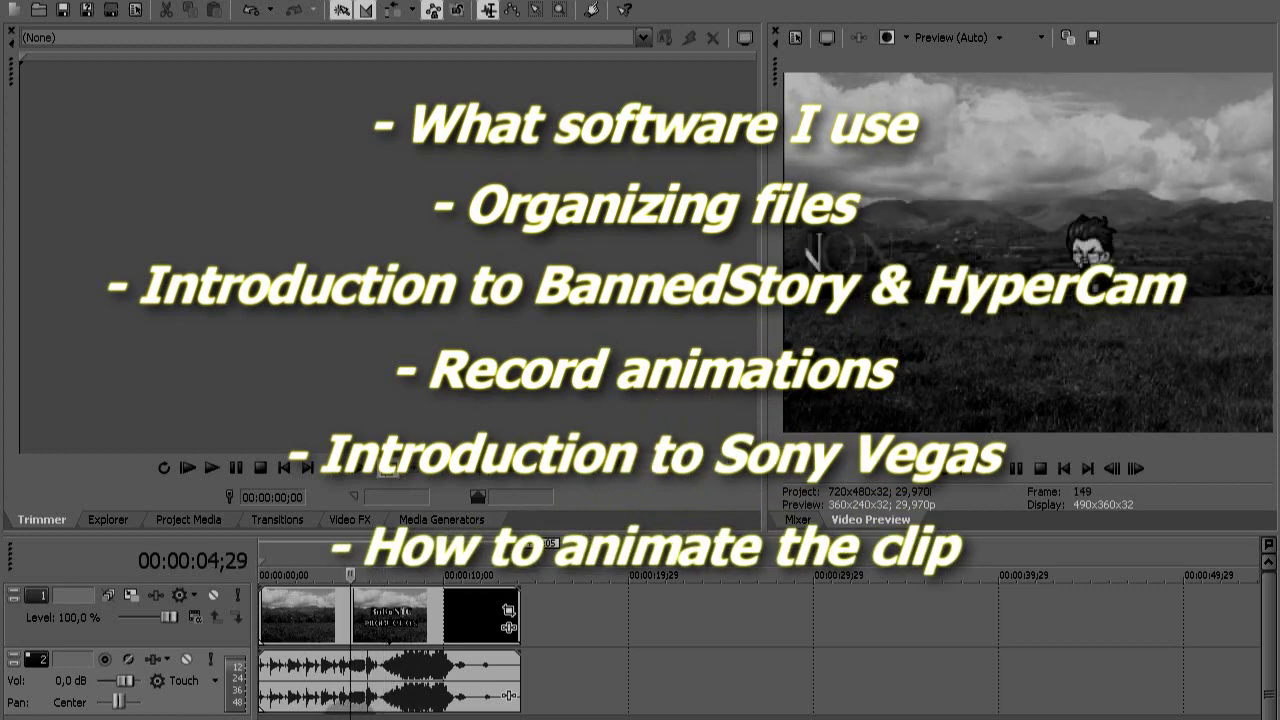
{"action": "key", "text": "j"}
{"action": "key", "text": "l"}
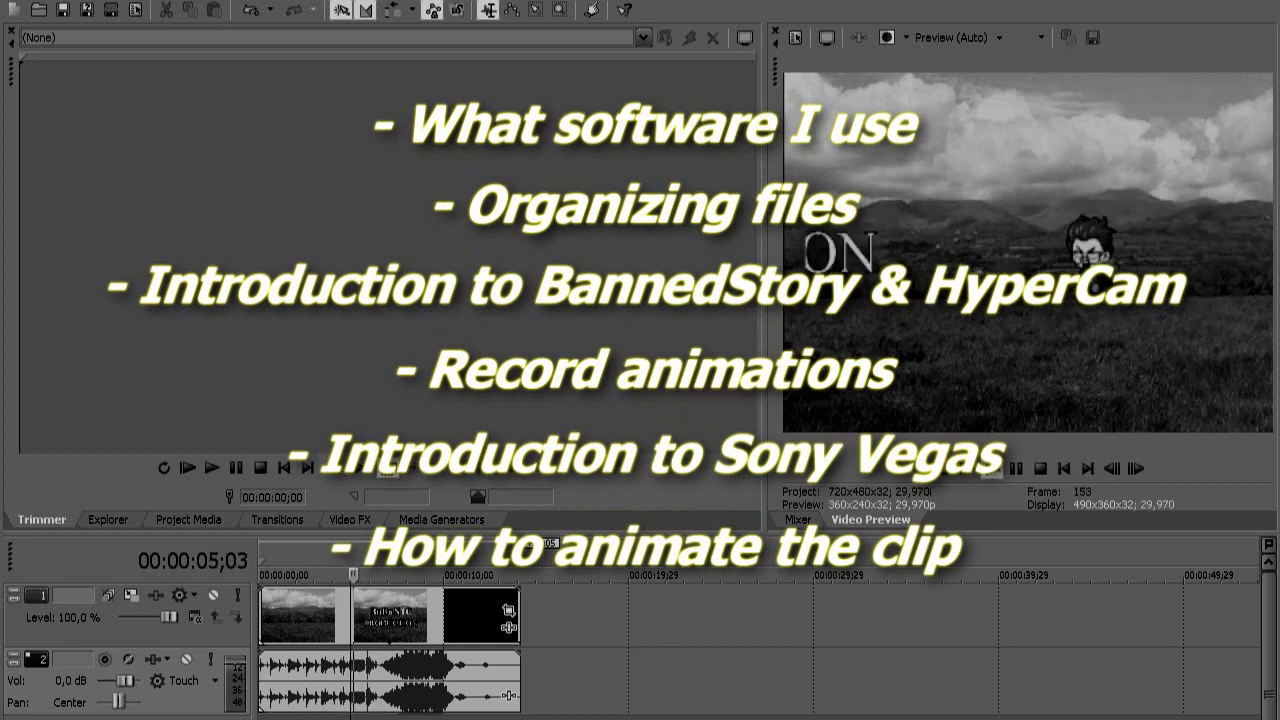
{"action": "key", "text": "j"}
{"action": "key", "text": "l"}
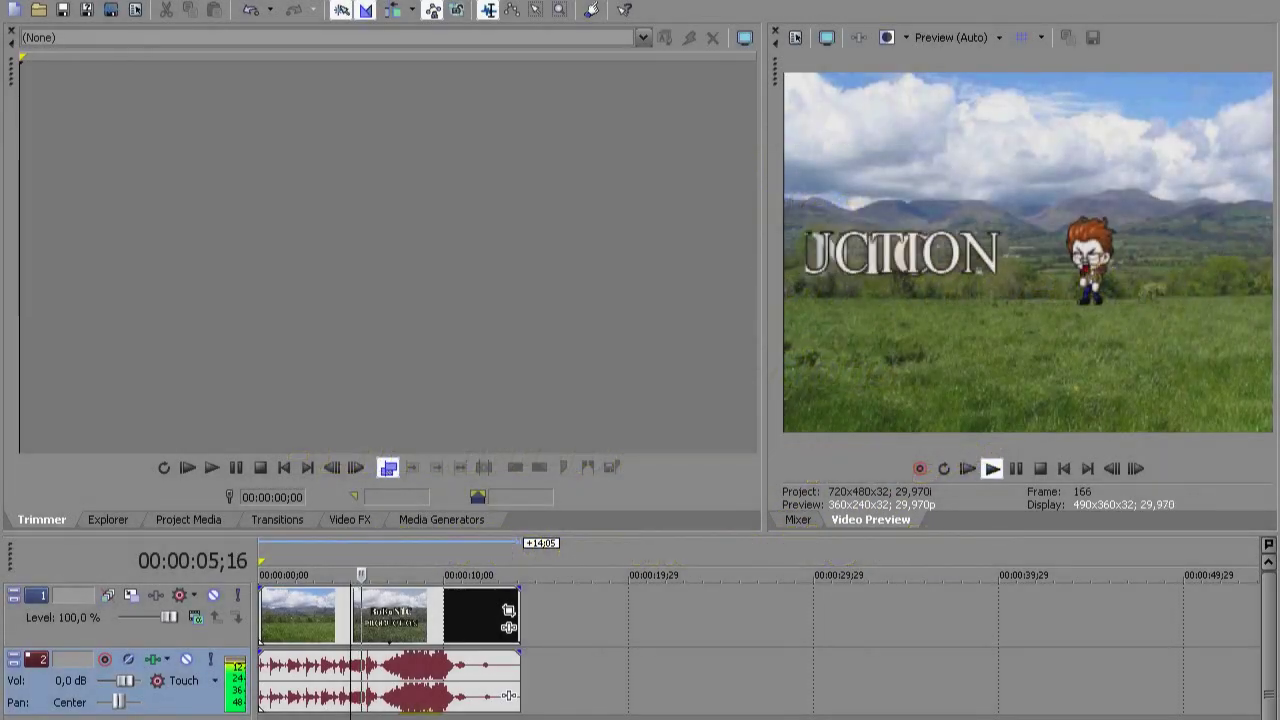
{"action": "key", "text": "space"}
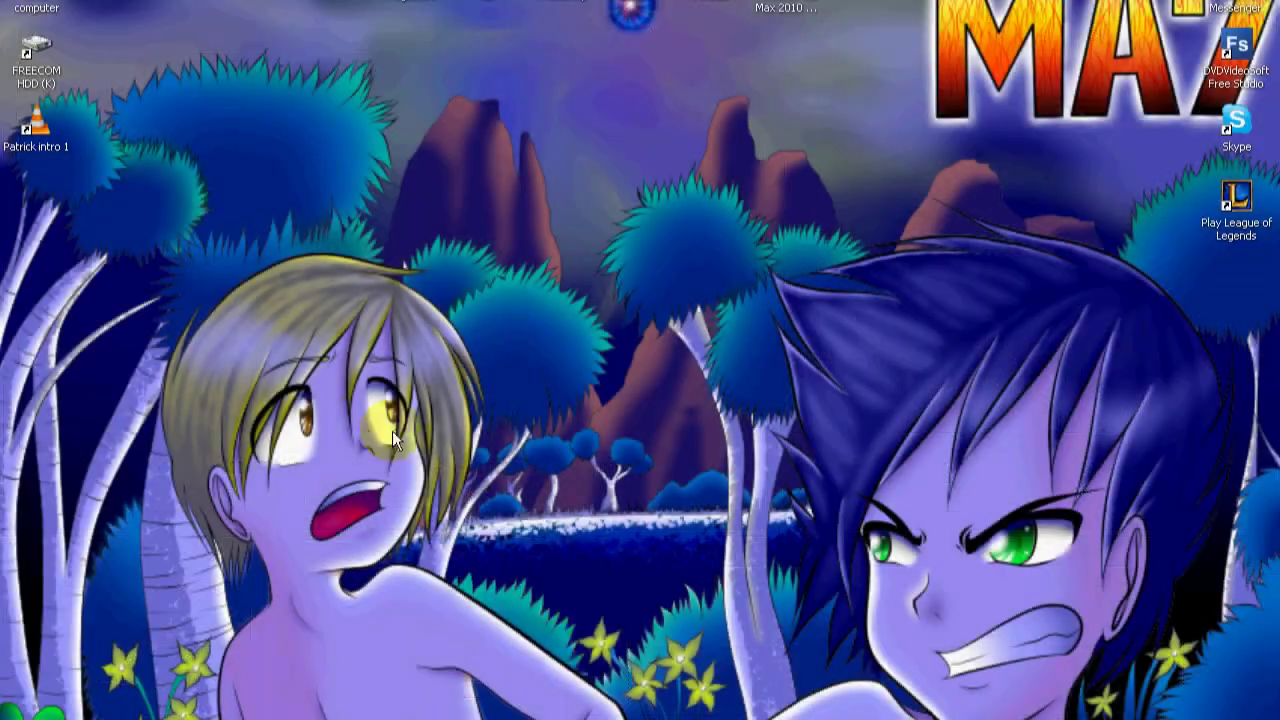
Open the FREECOM HDD (K:) drive in Windows Explorer and go to its Movie maintance folder
{"action": "double_click", "coordinate": [52, 54]}
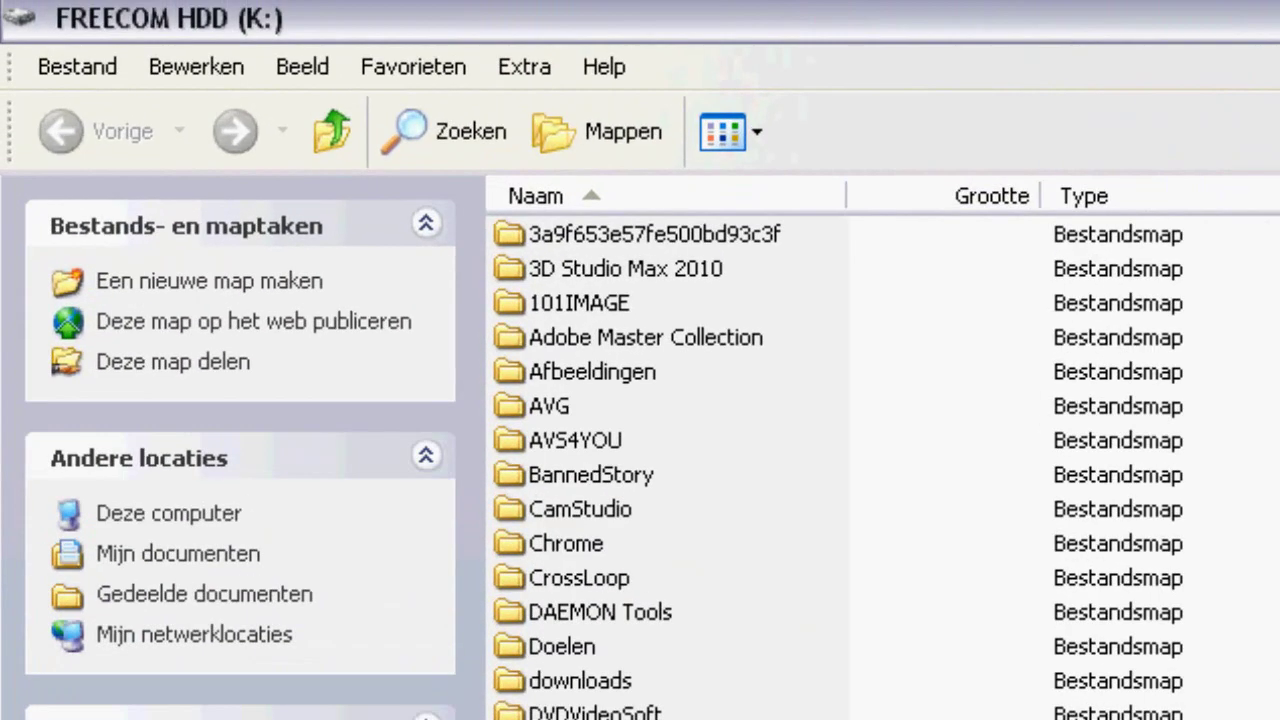
{"action": "left_click", "coordinate": [600, 719]}
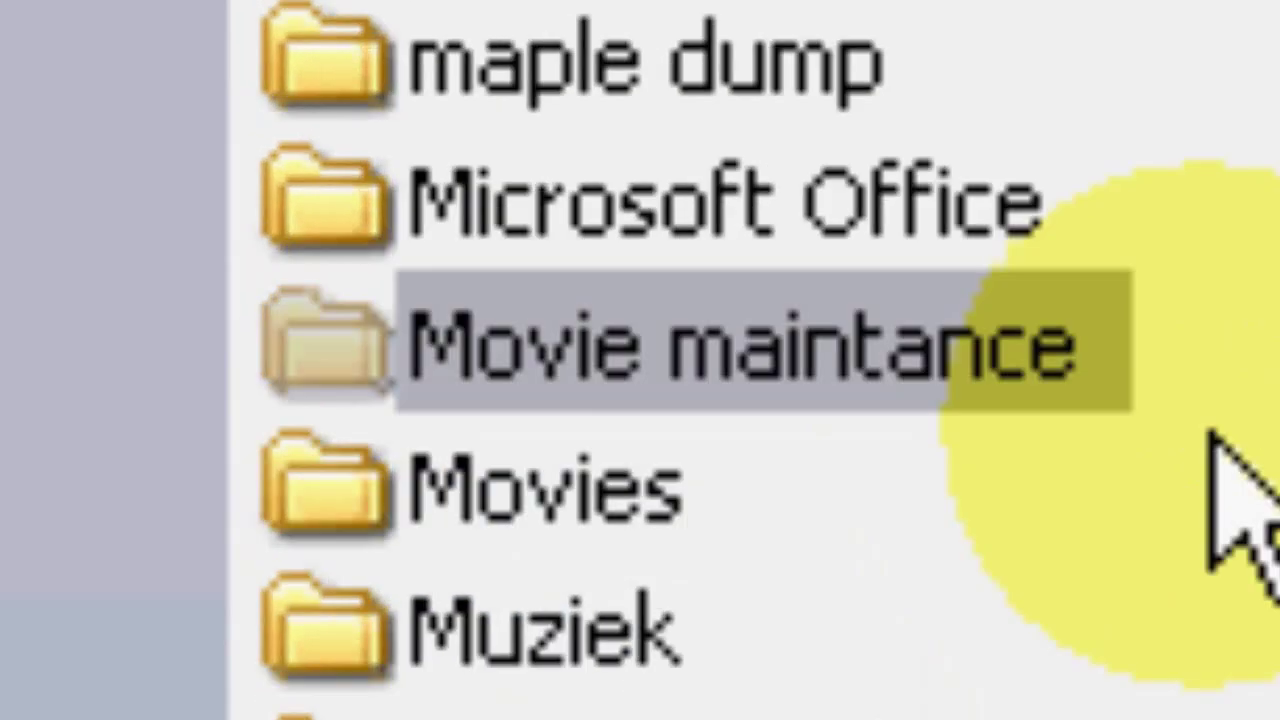
{"action": "left_click", "coordinate": [674, 719]}
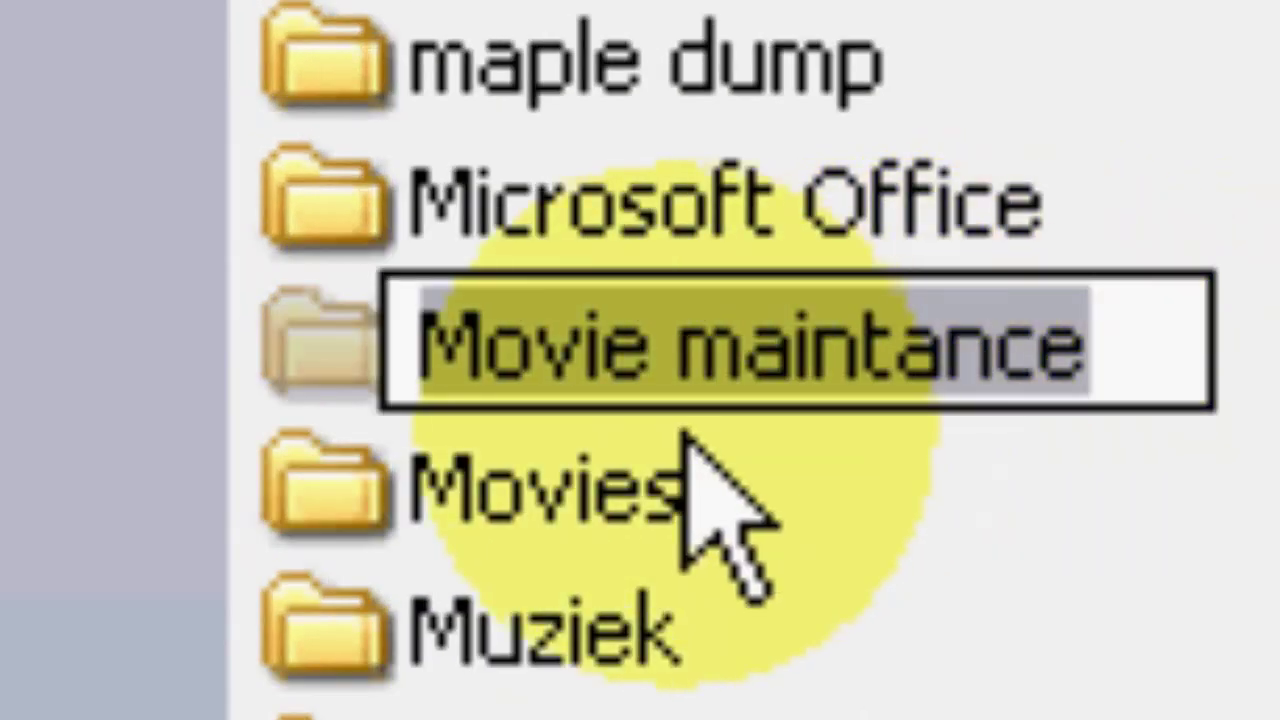
{"action": "left_click", "coordinate": [749, 471]}
{"action": "key", "text": "Up"}
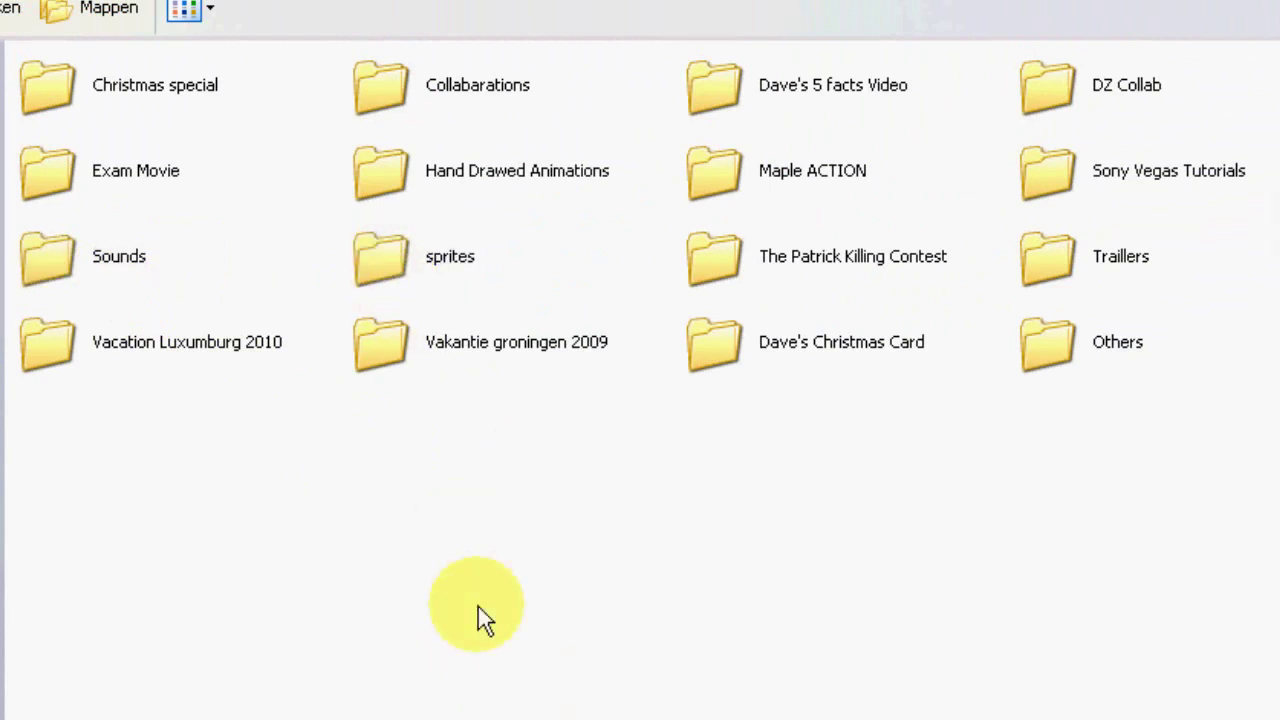
Create a new folder alongside the other movie projects, named with the creator's first name in the possessive followed by "Tutorials"
{"action": "right_click", "coordinate": [677, 533]}
{"action": "mouse_move", "coordinate": [737, 506]}
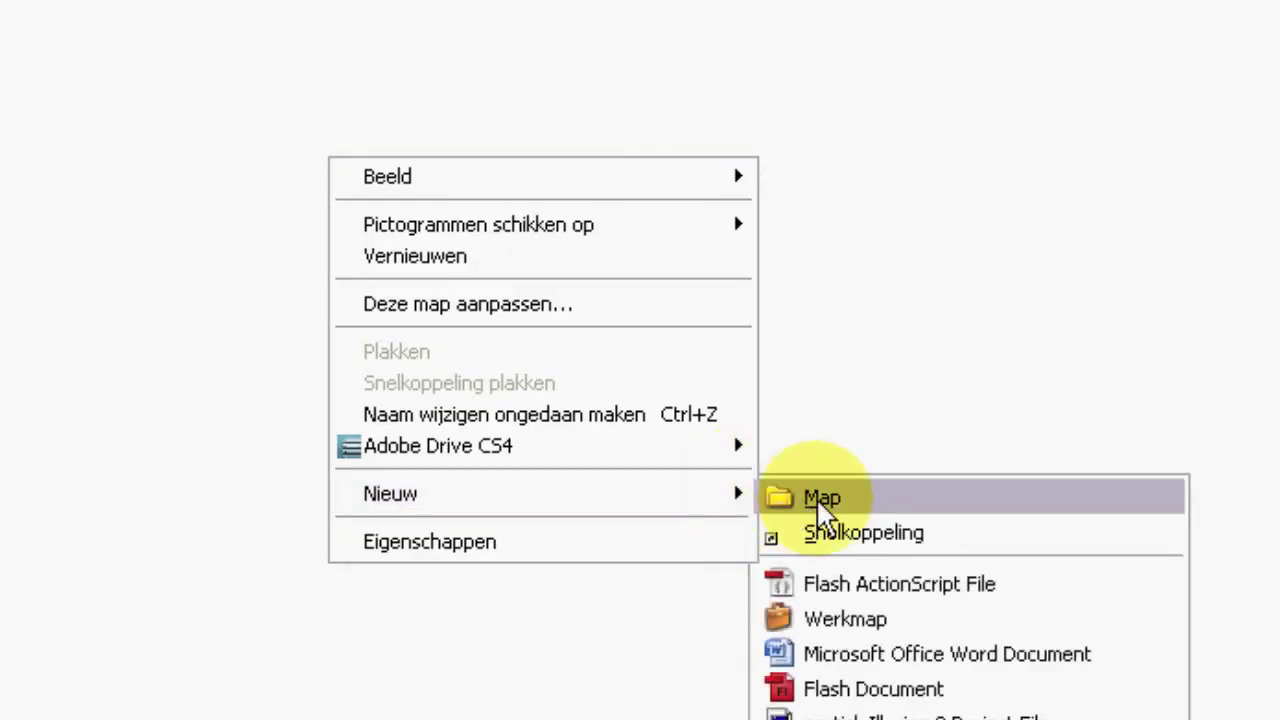
{"action": "left_click", "coordinate": [816, 497]}
{"action": "type", "text": "Da"}
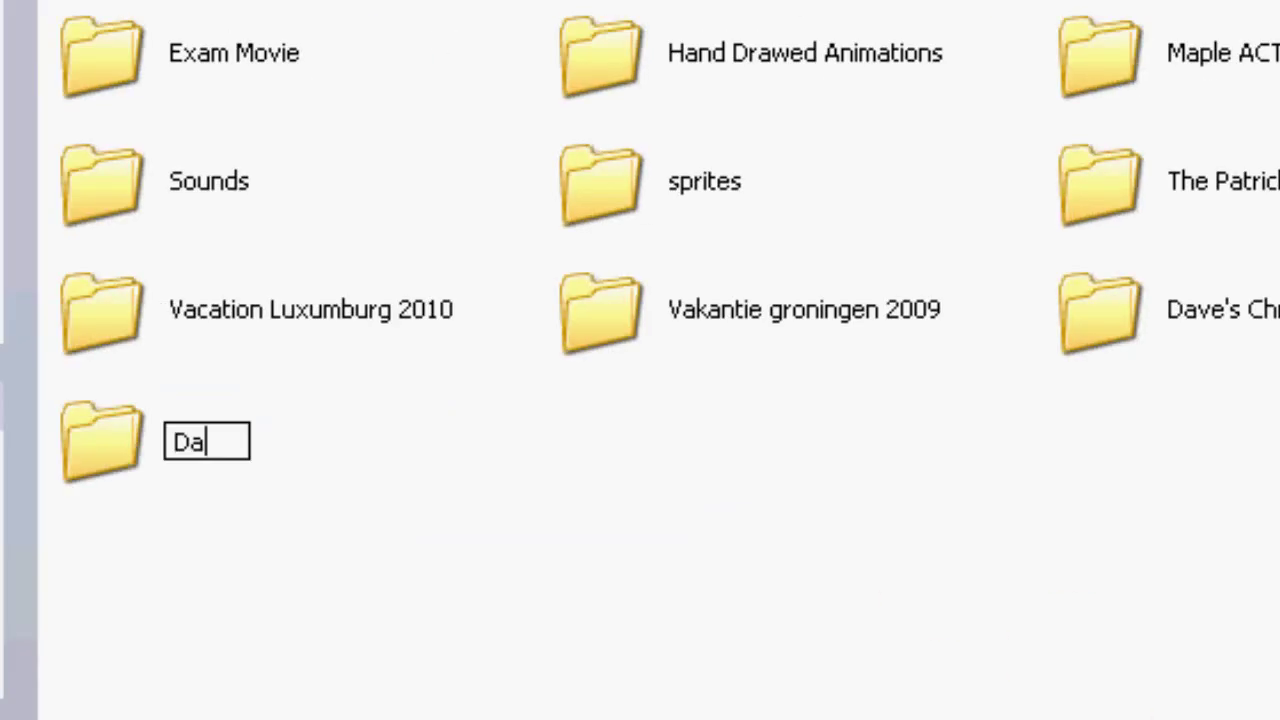
{"action": "type", "text": "ve's Tutorials"}
{"action": "key", "text": "Return"}
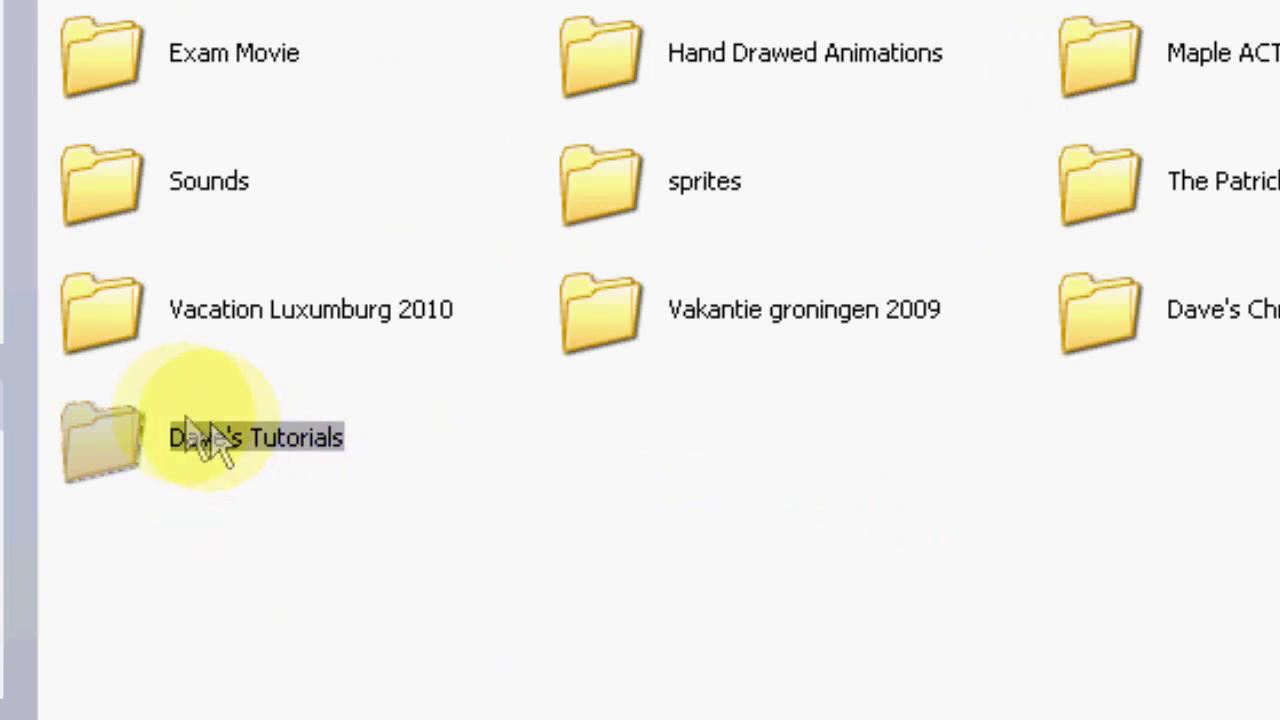
Open the new tutorials folder and create a subfolder named "Tutorial 1" in it
{"action": "double_click", "coordinate": [142, 437]}
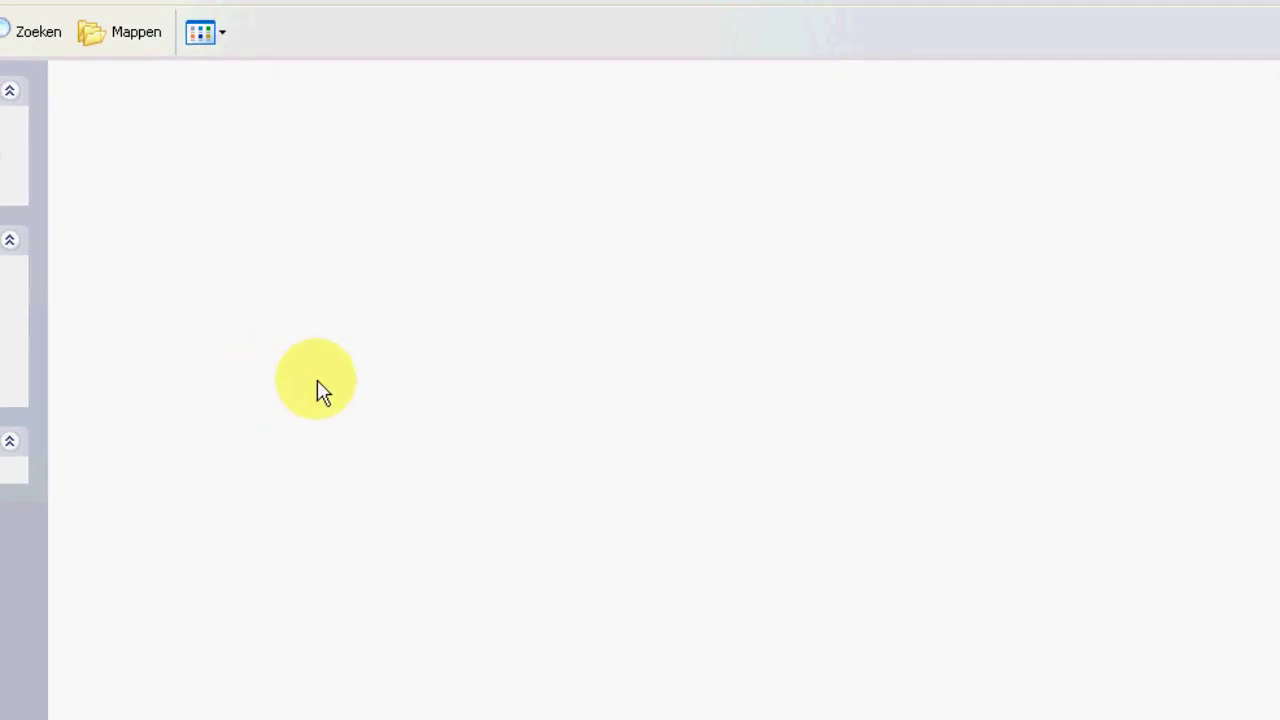
{"action": "right_click", "coordinate": [140, 228]}
{"action": "mouse_move", "coordinate": [230, 448]}
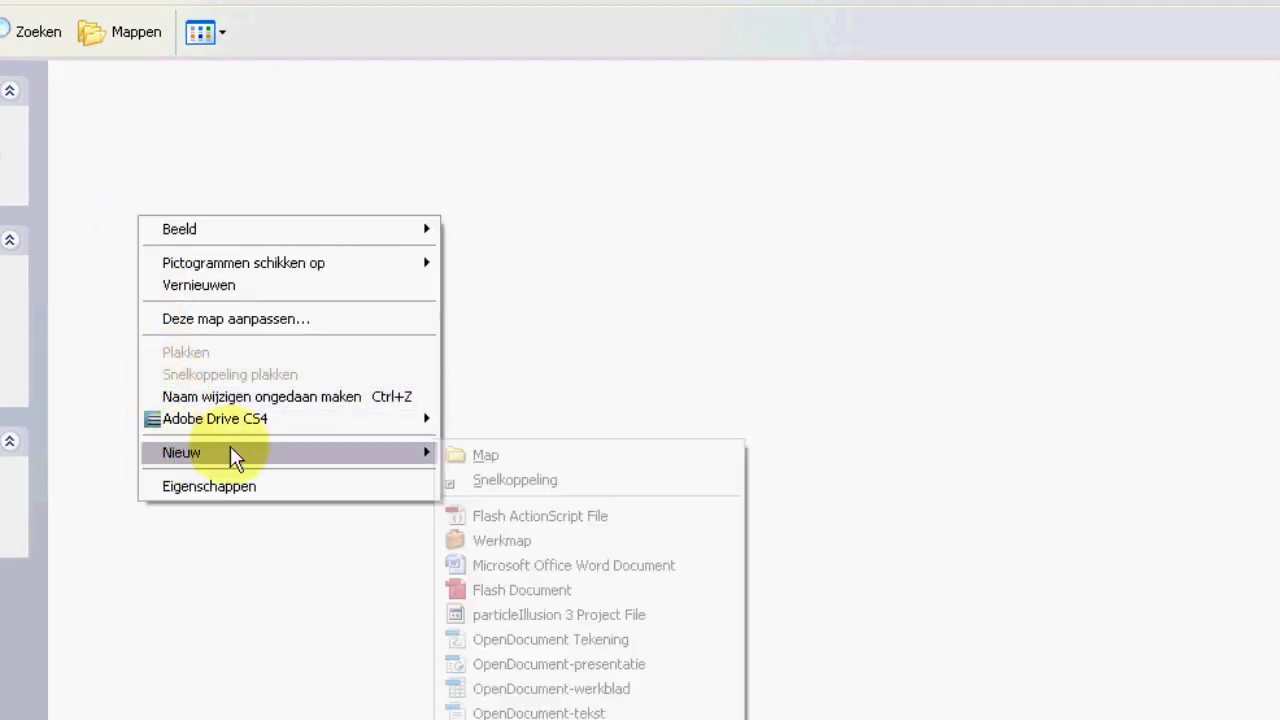
{"action": "left_click", "coordinate": [460, 446]}
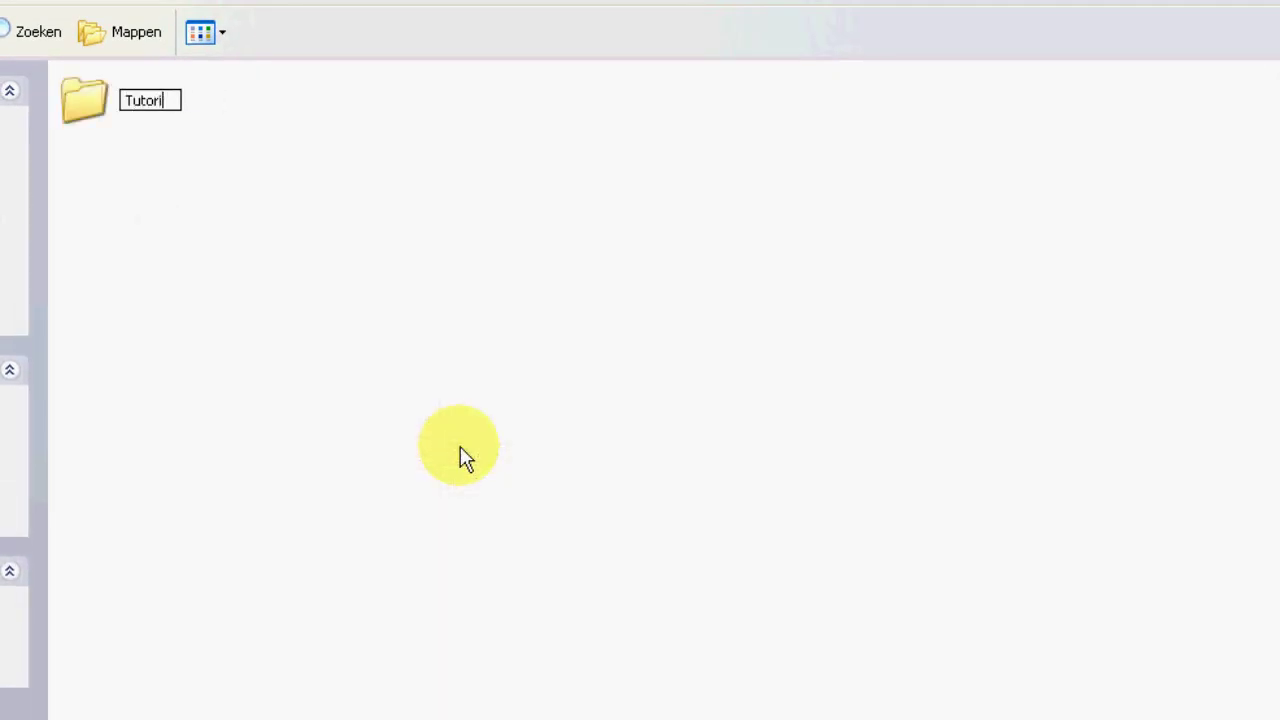
{"action": "key", "text": "Return"}
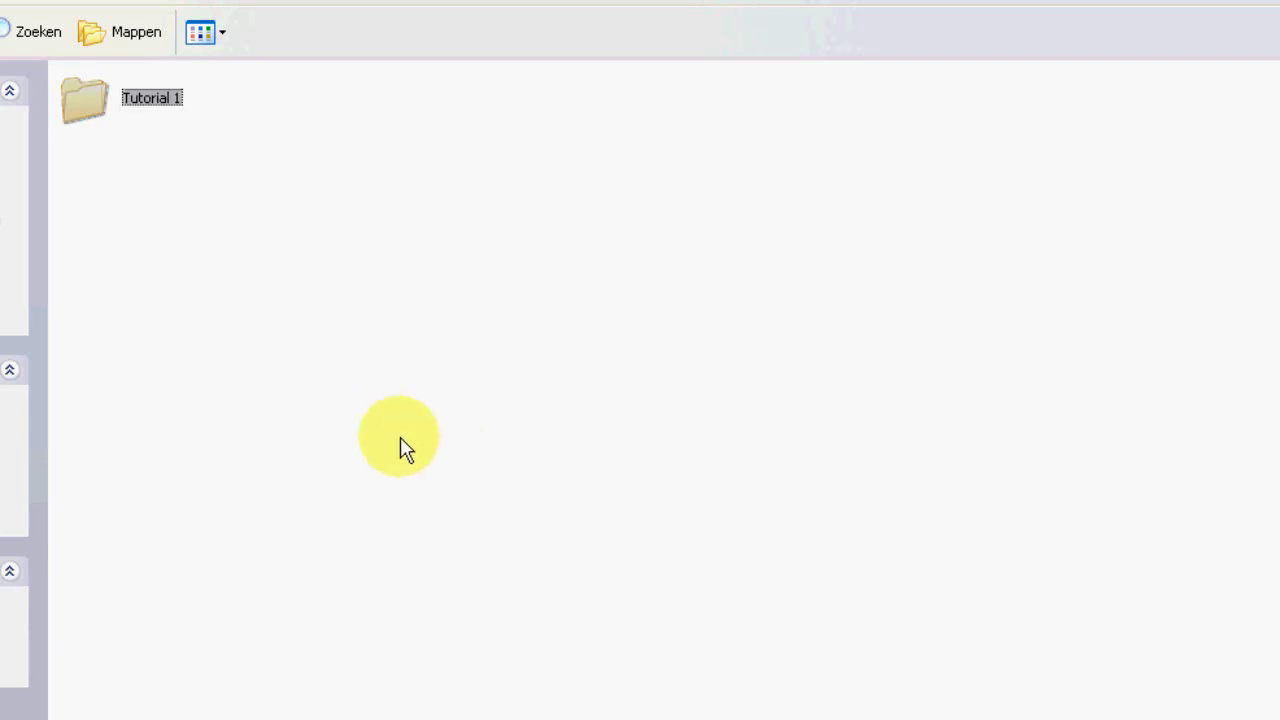
Open the Tutorial 1 folder and create a subfolder named "Backgrounds" in it
{"action": "right_click", "coordinate": [172, 157]}
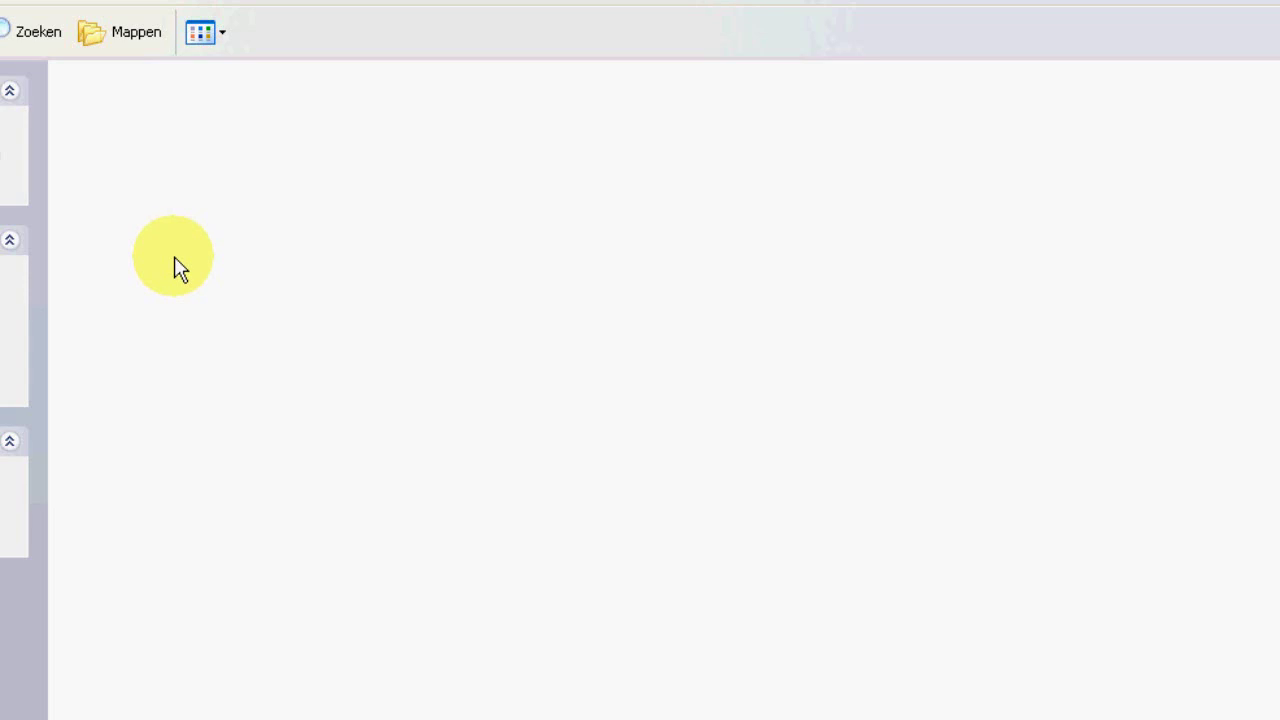
{"action": "right_click", "coordinate": [155, 219]}
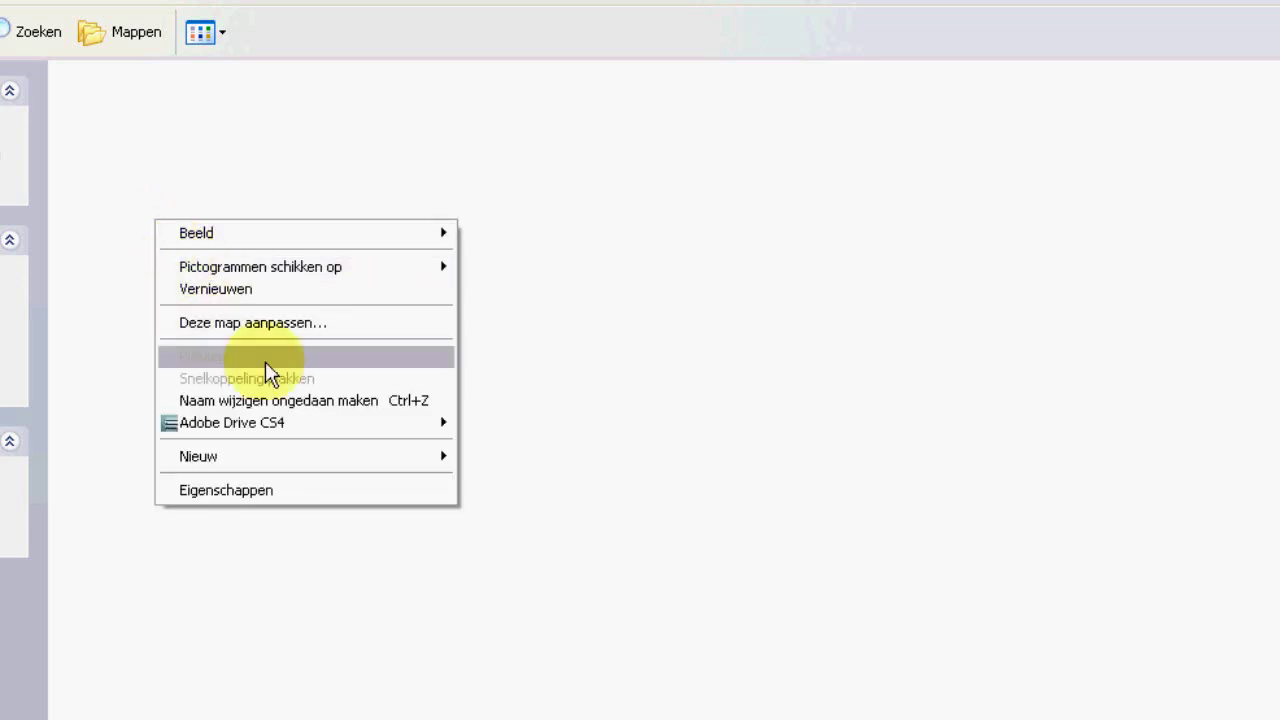
{"action": "mouse_move", "coordinate": [356, 460]}
{"action": "left_click", "coordinate": [600, 458]}
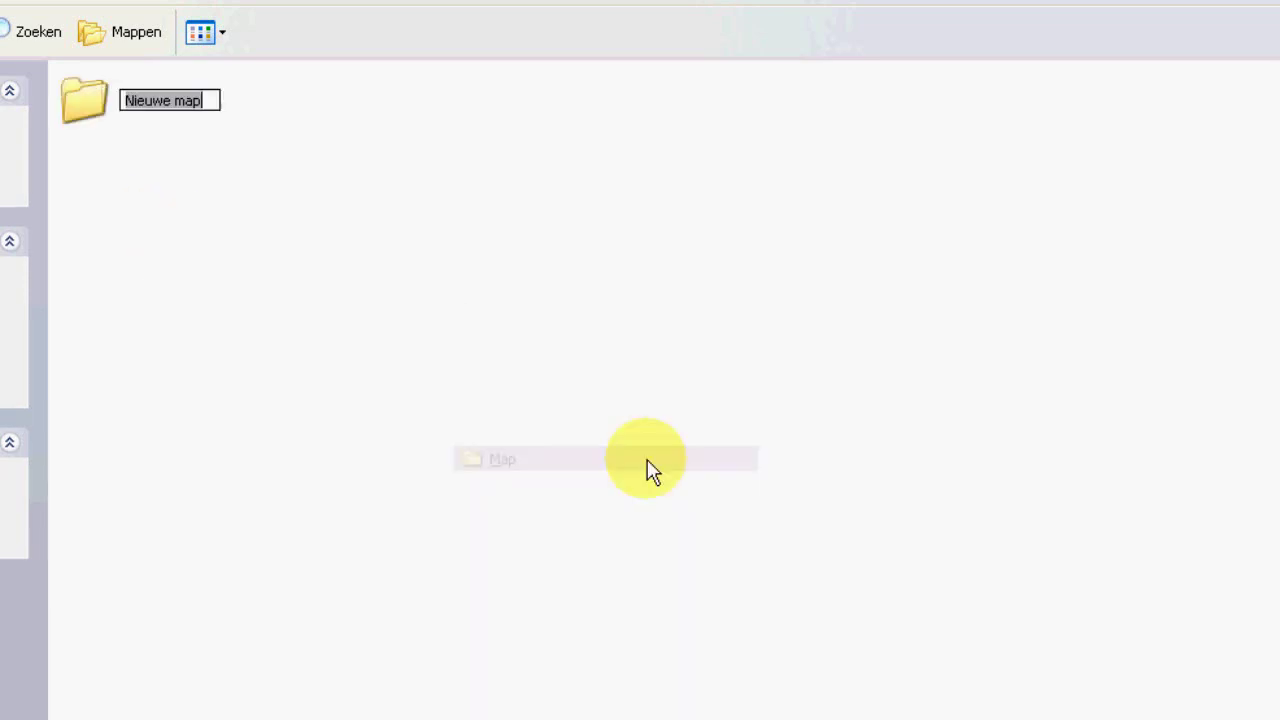
{"action": "type", "text": "Backgrounds"}
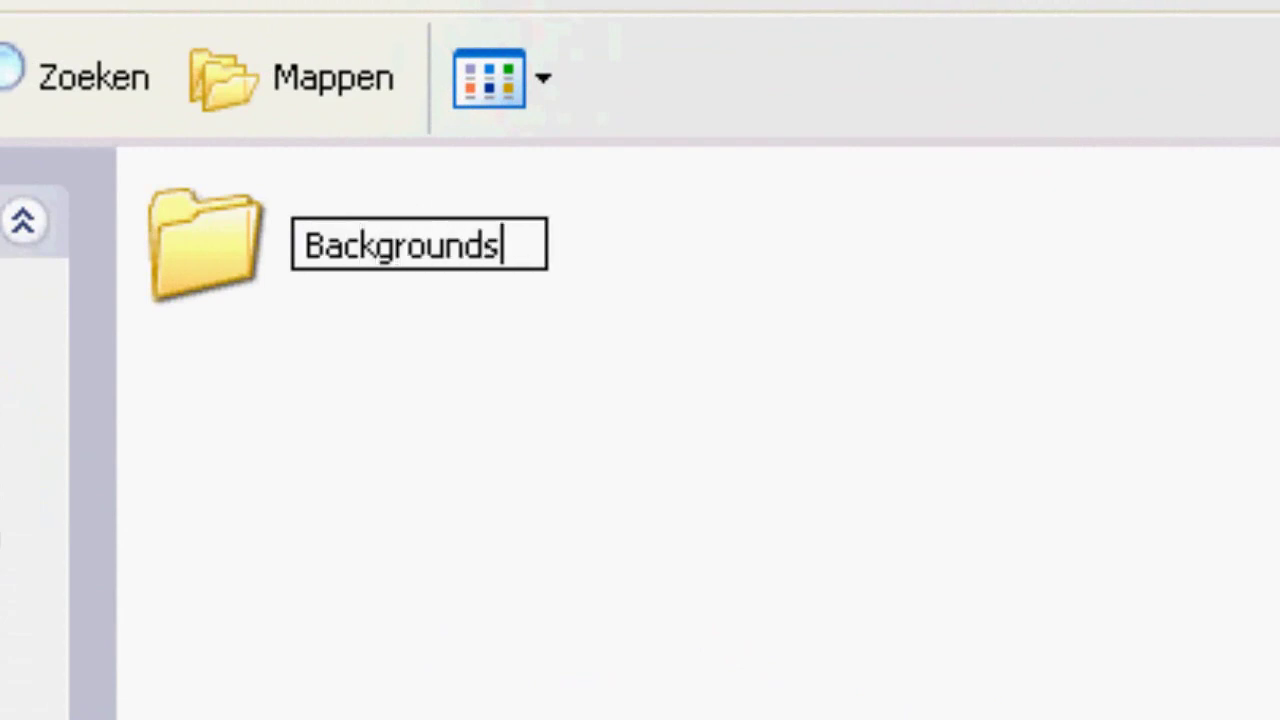
{"action": "key", "text": "Return"}
Add two more subfolders next to Backgrounds, named "Music" and "Sound FX"
{"action": "type", "text": "Music"}
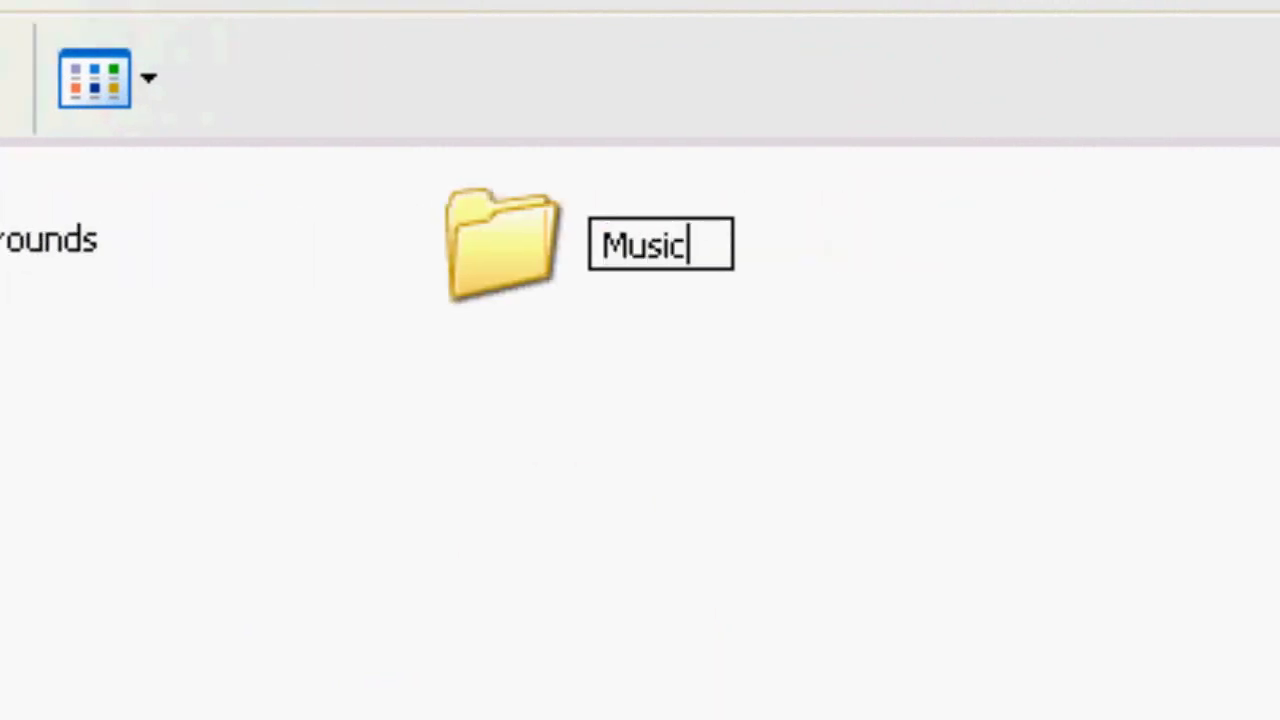
{"action": "key", "text": "Return"}
{"action": "type", "text": "S"}
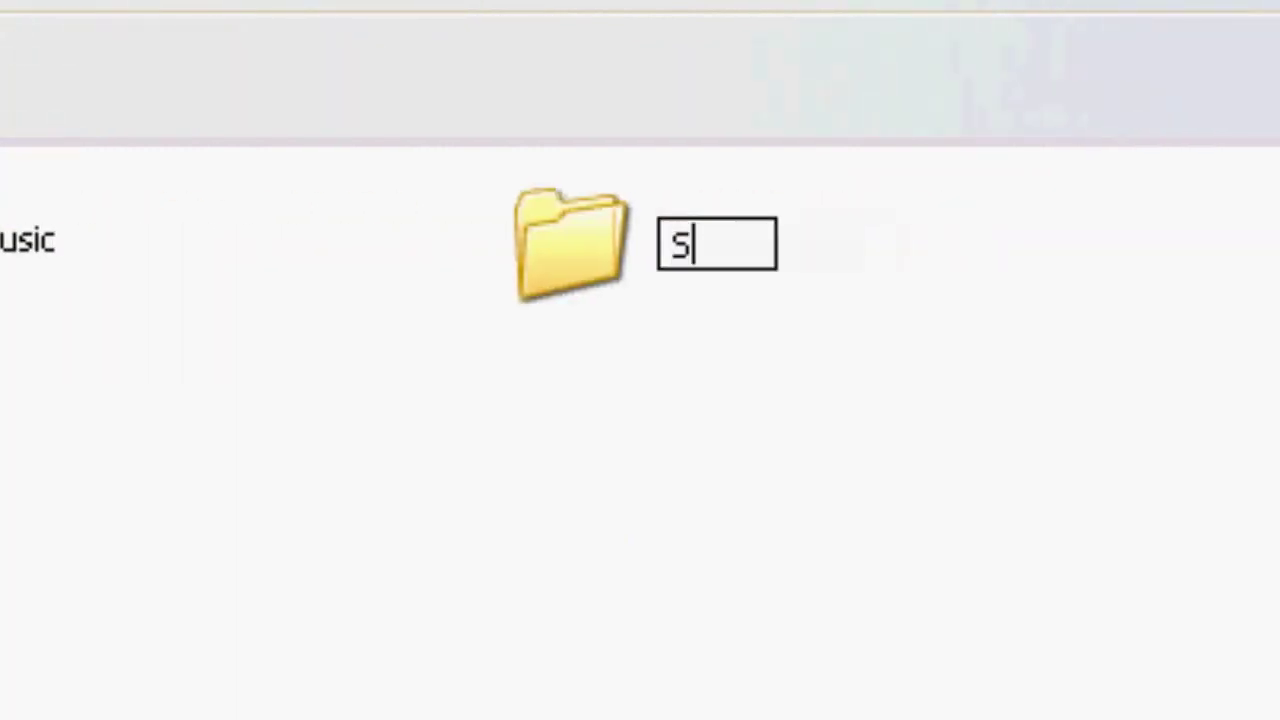
{"action": "type", "text": "ound FX"}
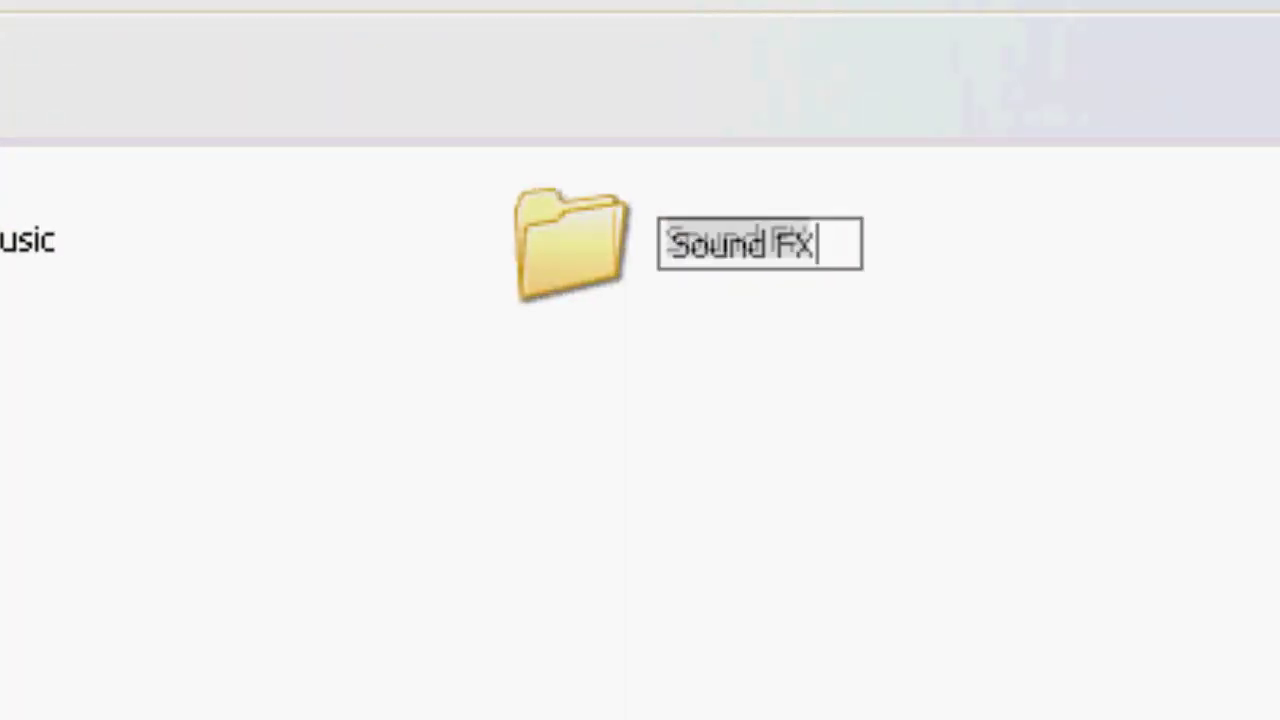
{"action": "key", "text": "Return"}
Add subfolders named "Characters" and "Special FX" to the Tutorial 1 folder
{"action": "type", "text": "Characters"}
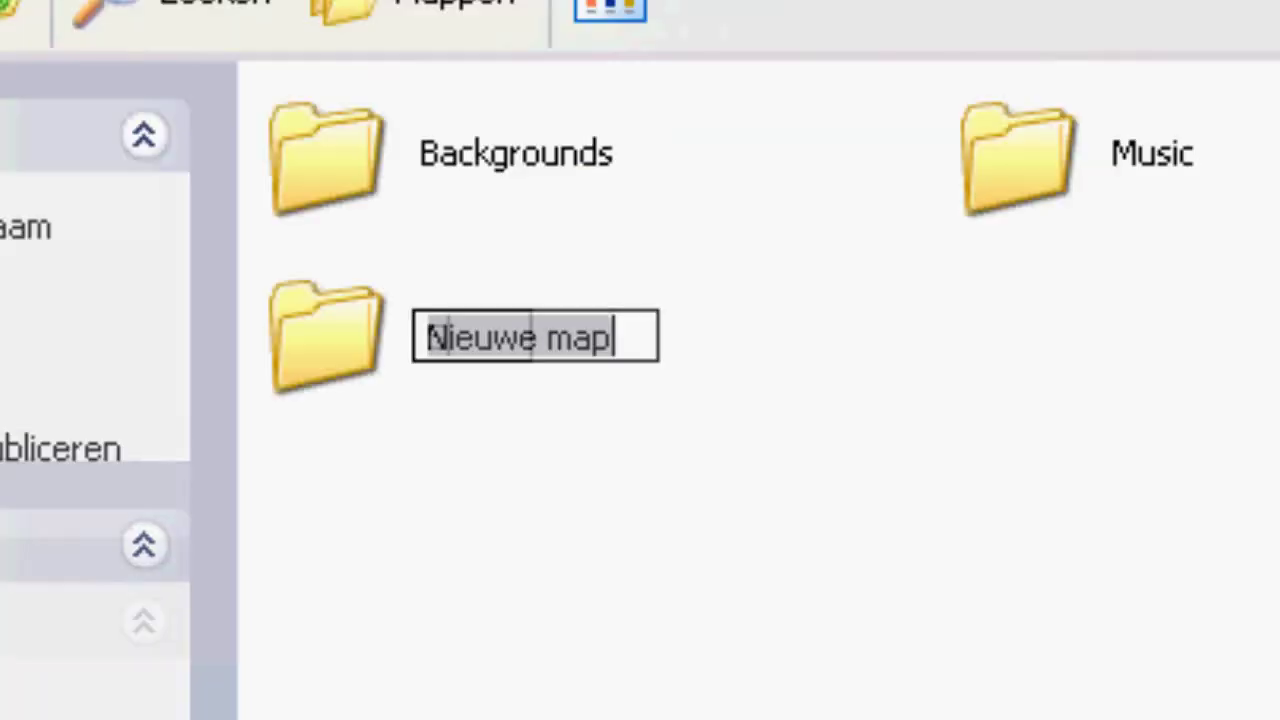
{"action": "type", "text": "Special FX"}
{"action": "key", "text": "Return"}
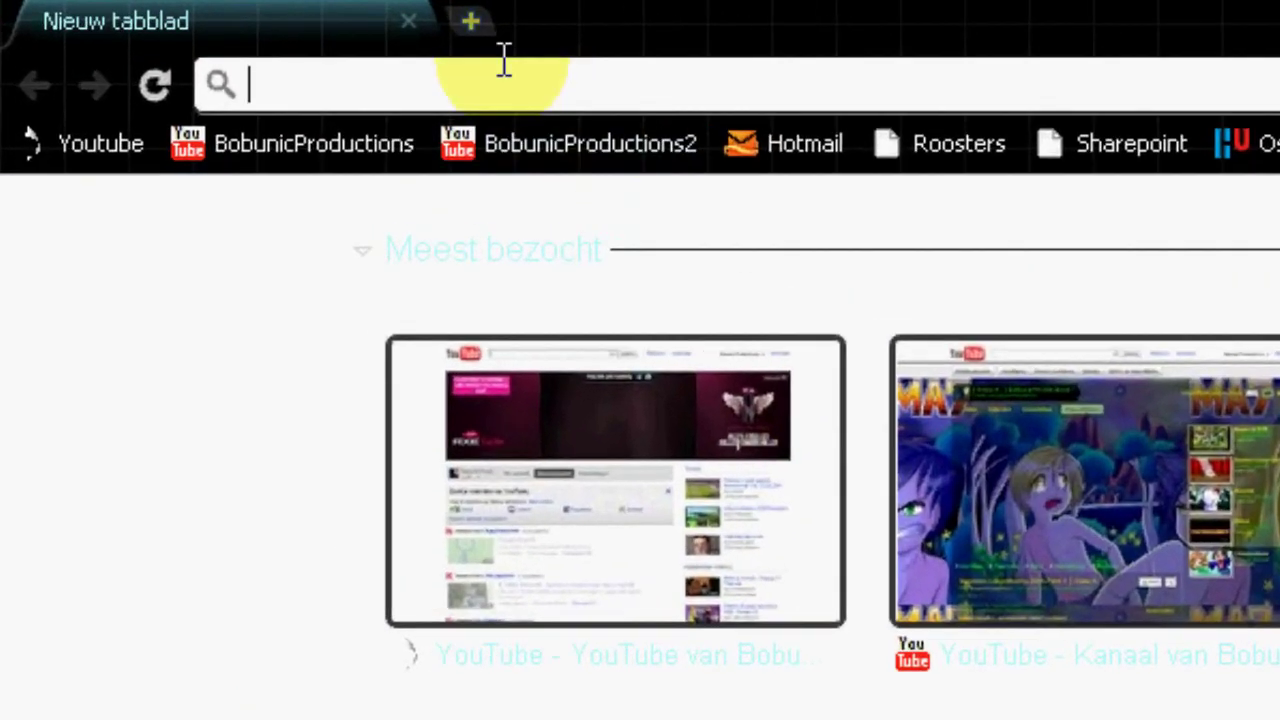
In the web browser, search for "sony vegas" and open the Sony Creative Software download page for Vegas Pro
{"action": "type", "text": "sony vegas"}
{"action": "key", "text": "Return"}
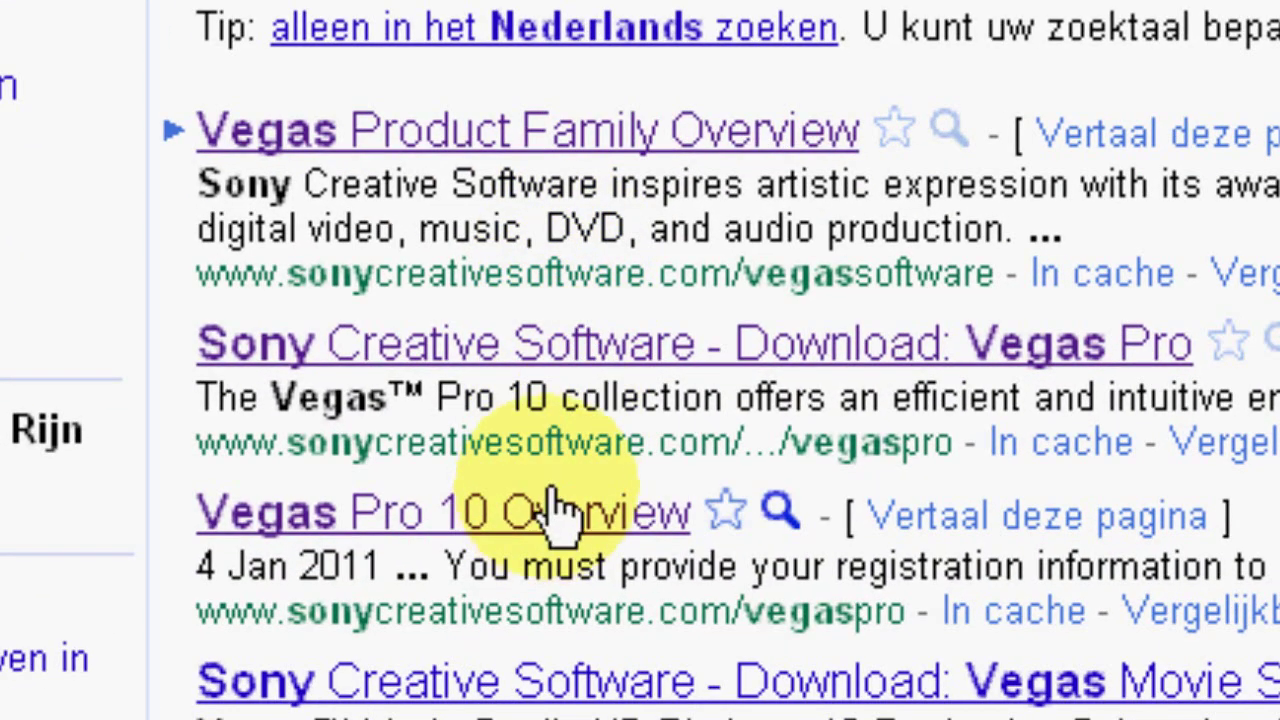
{"action": "left_click", "coordinate": [585, 370]}
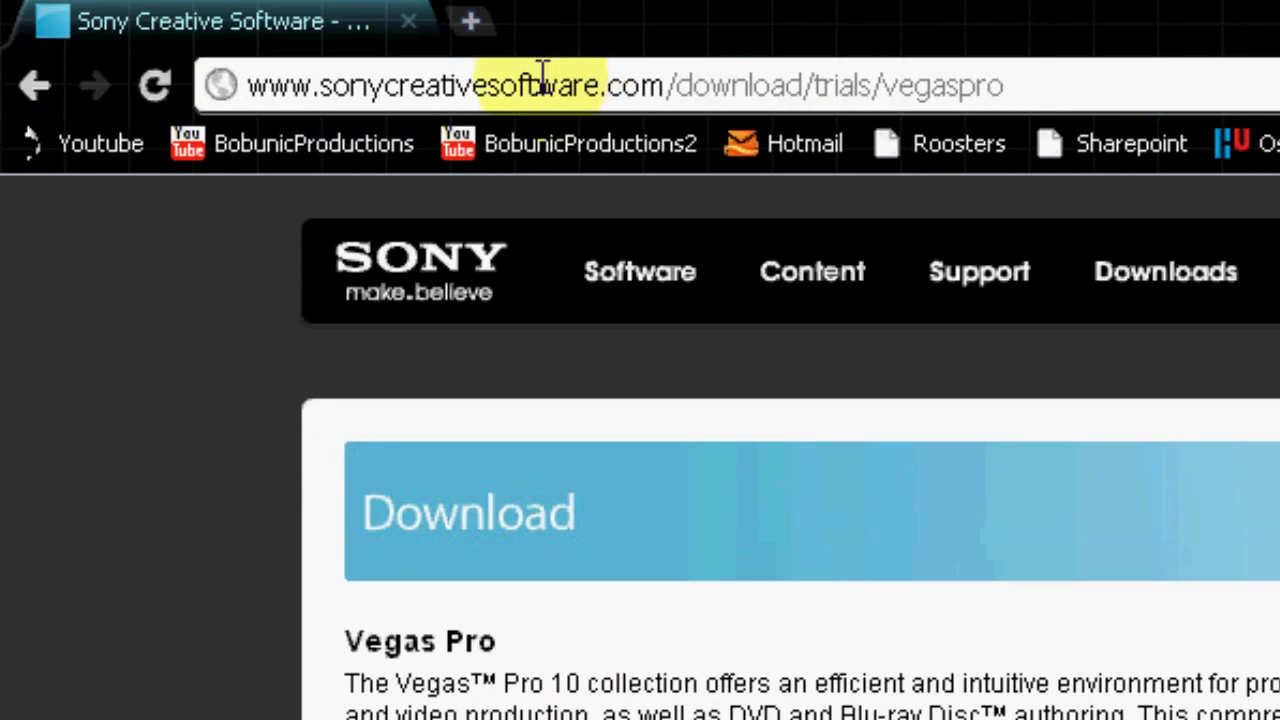
{"action": "left_click", "coordinate": [646, 75]}
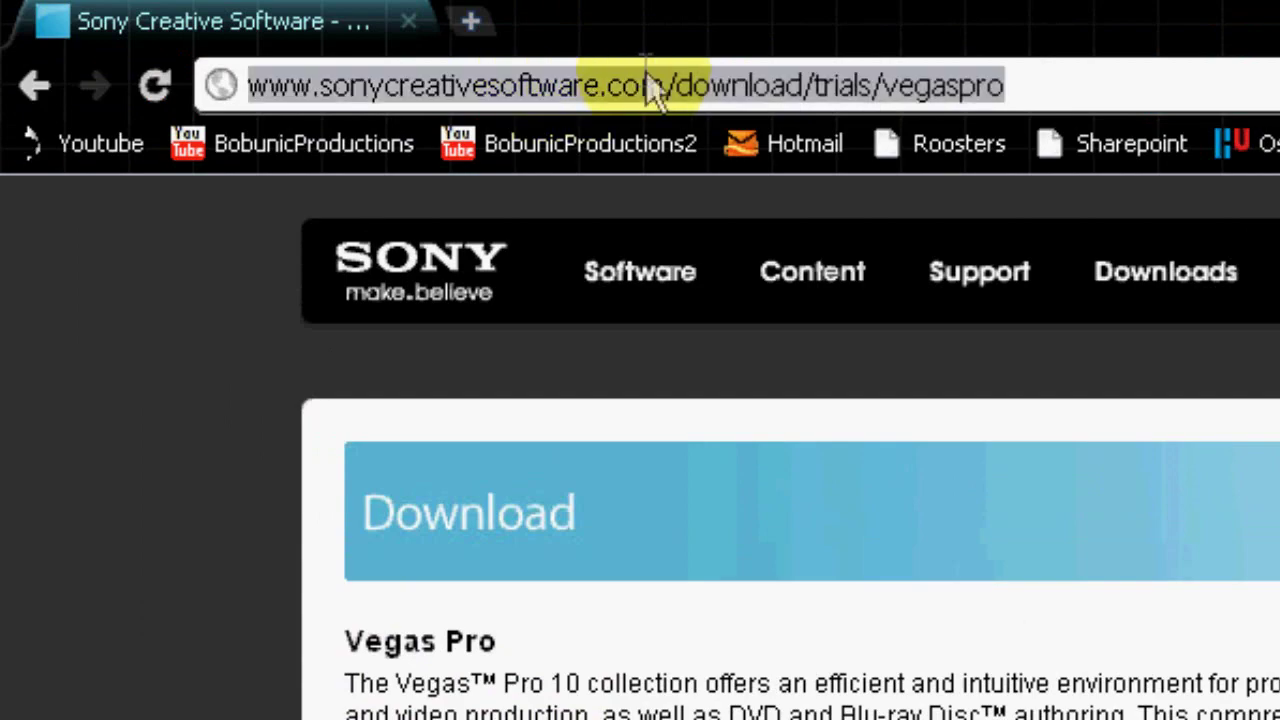
{"action": "type", "text": "hypercam"}
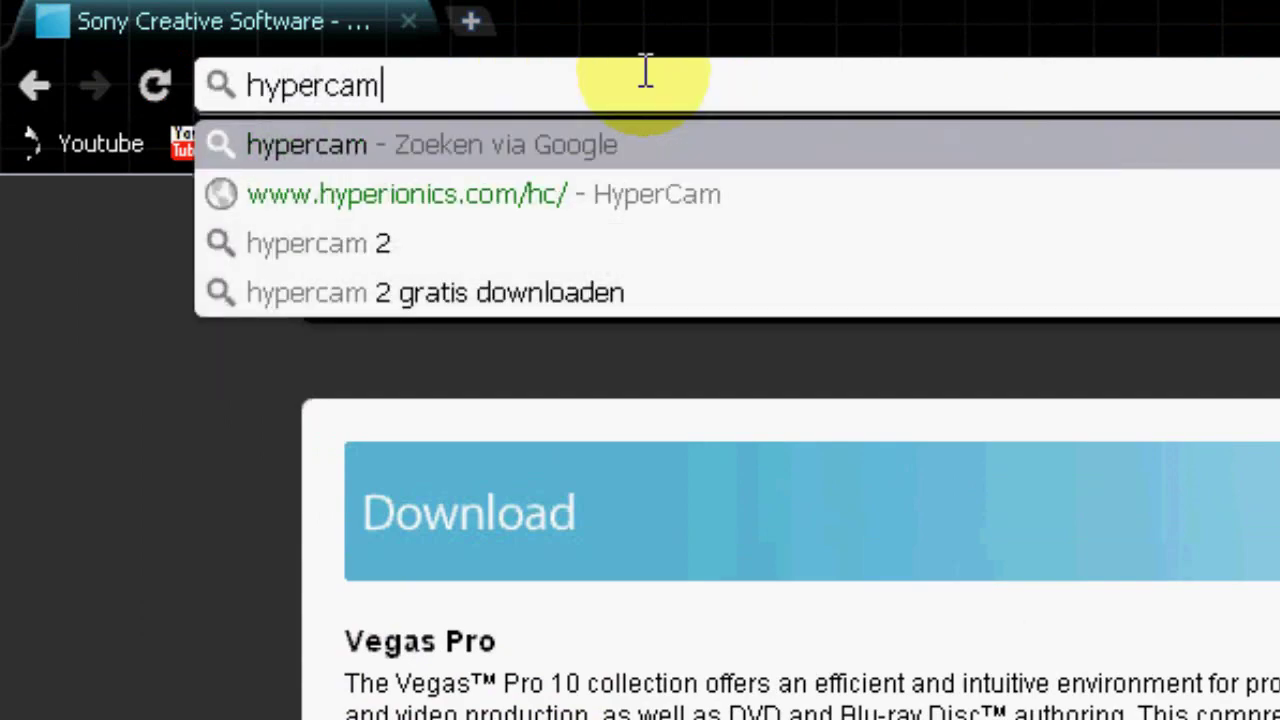
{"action": "key", "text": "Return"}
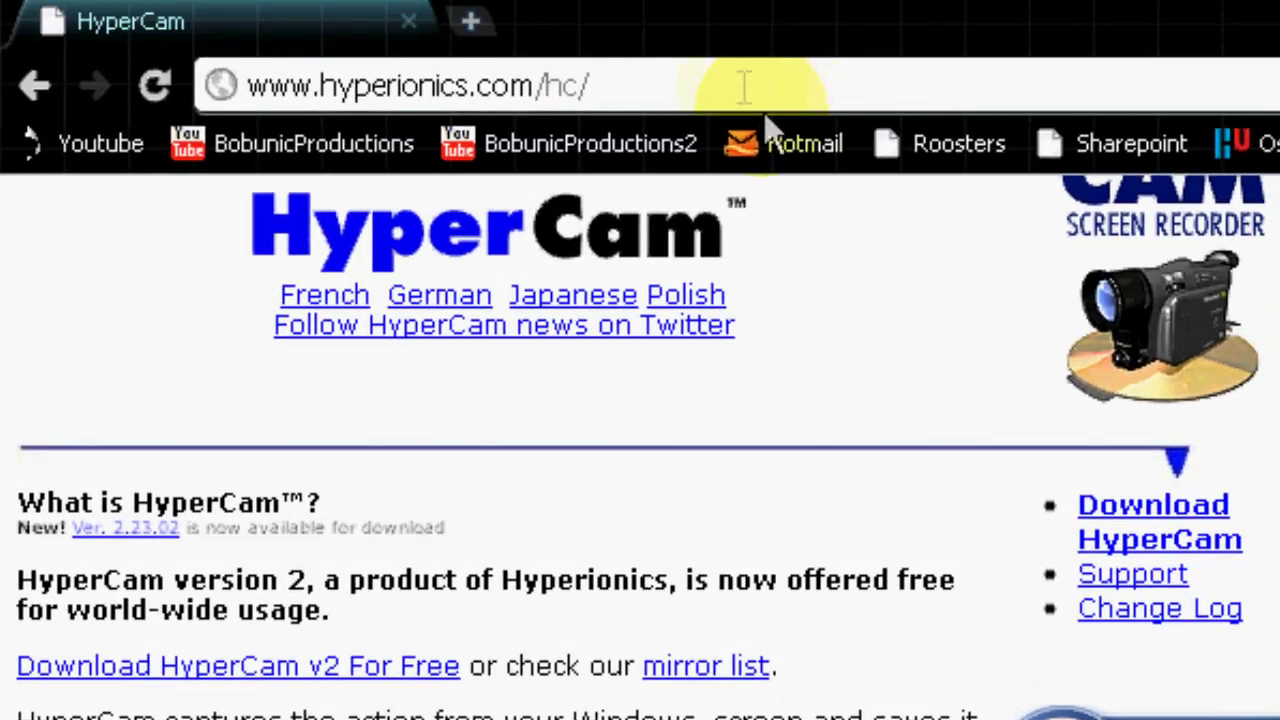
Go to maplesimulator.com and show the category options of BannedStory, with Japan MapleStory as the chosen client
{"action": "left_click", "coordinate": [763, 82]}
{"action": "type", "text": "maplesimulator.com"}
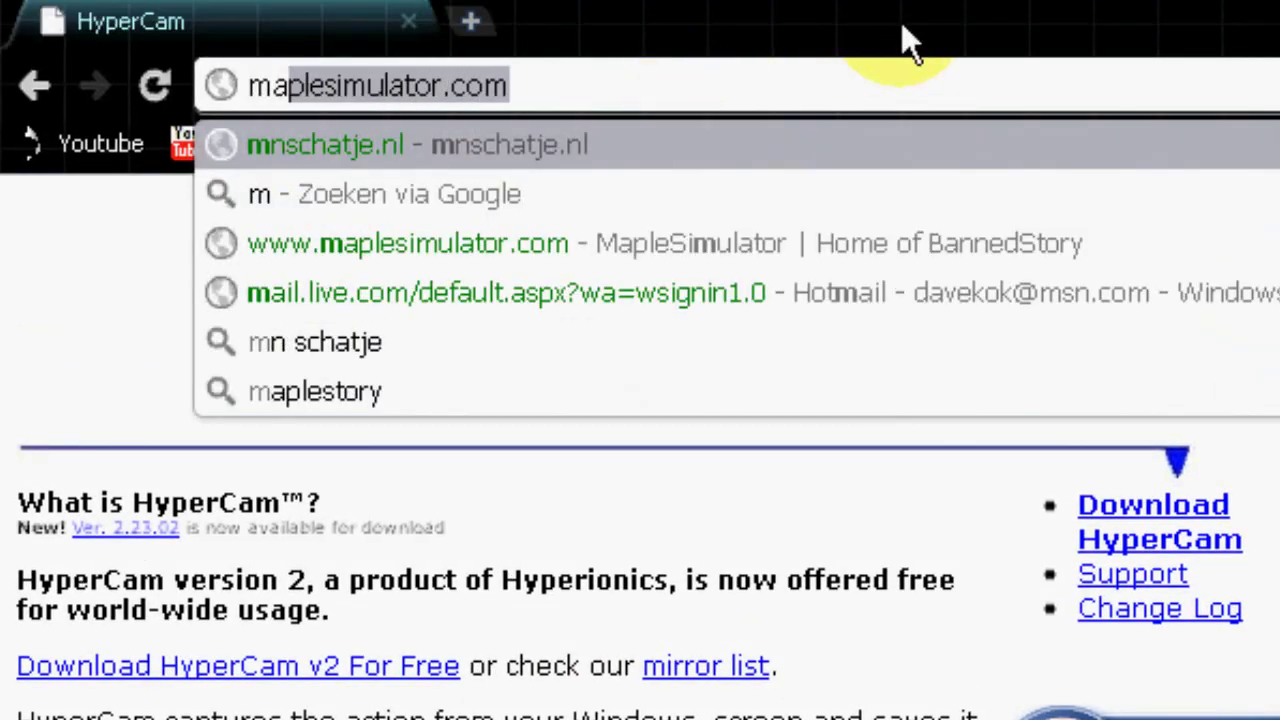
{"action": "key", "text": "Return"}
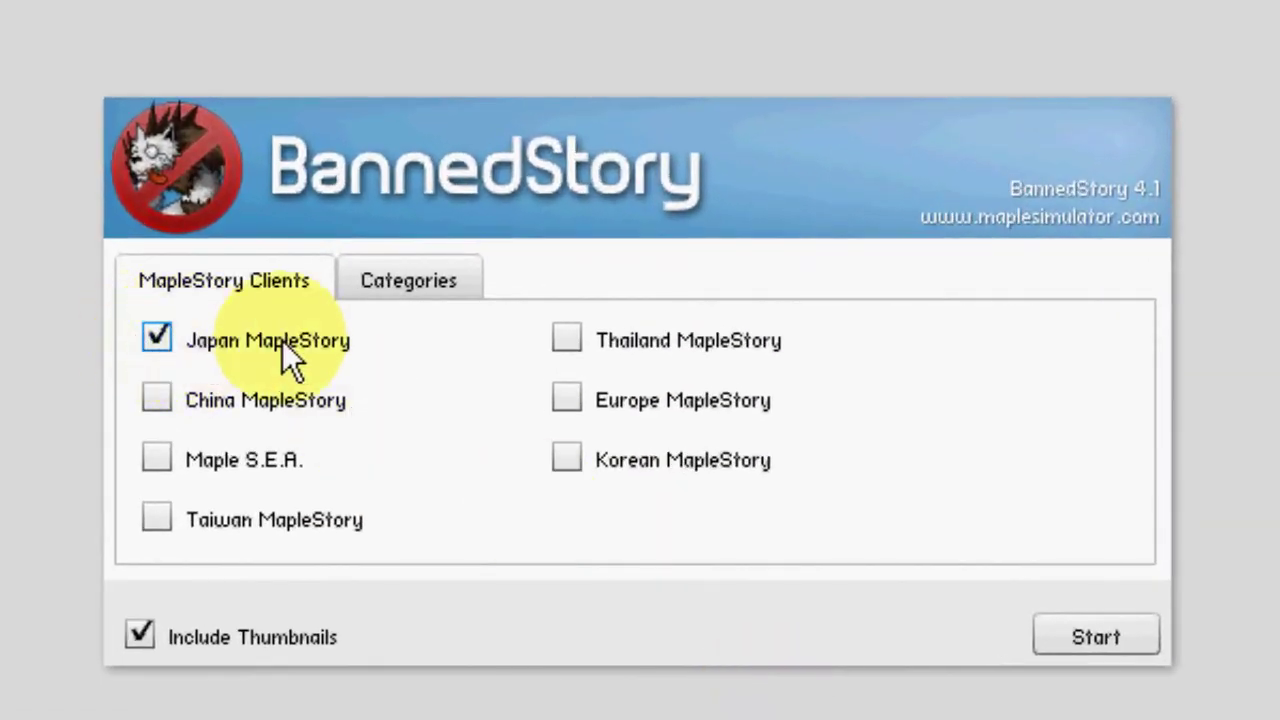
{"action": "left_click", "coordinate": [449, 279]}
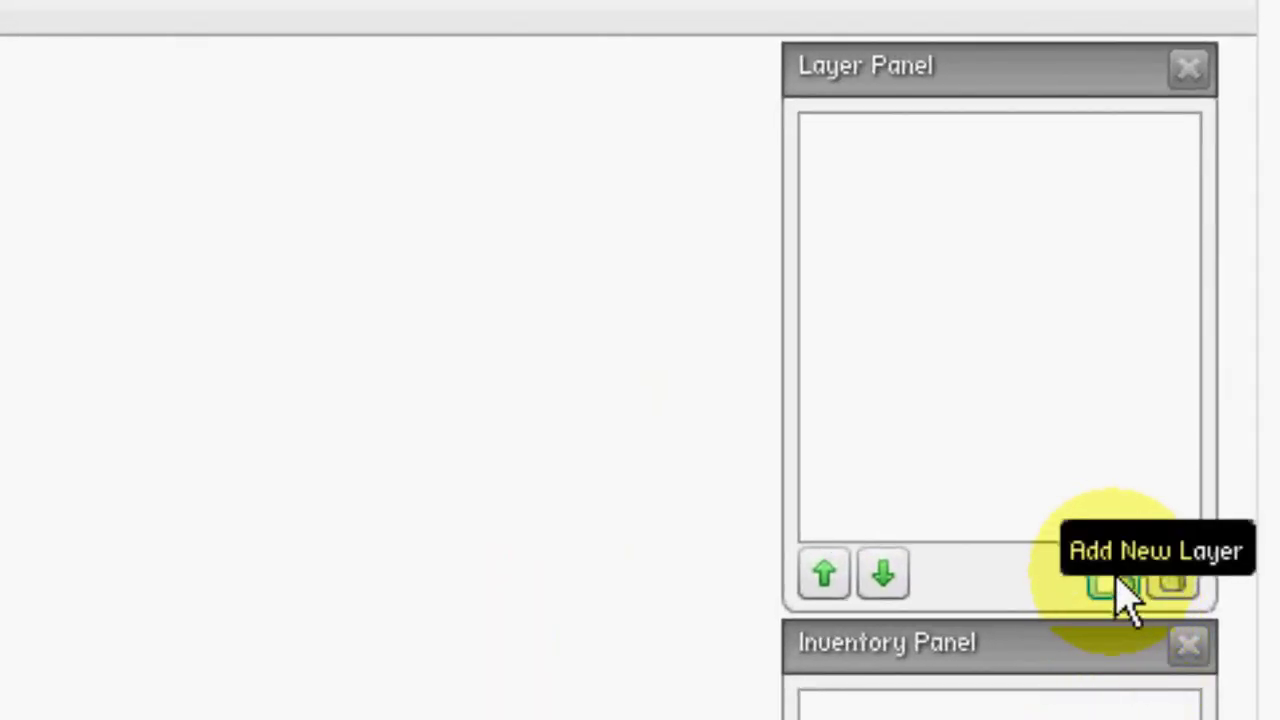
Add a new layer and give it a light-skinned character body from Body Items in the Thumbnail Gallery
{"action": "left_click", "coordinate": [1121, 586]}
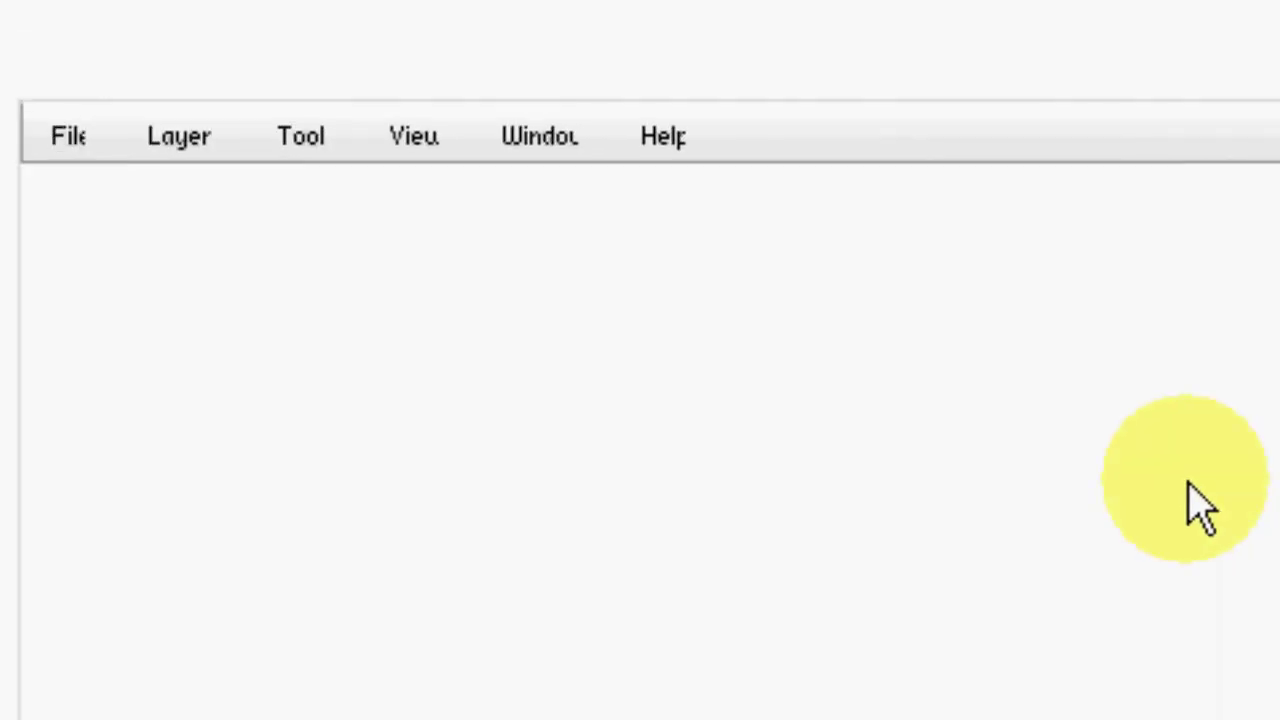
{"action": "left_click", "coordinate": [535, 140]}
{"action": "left_click", "coordinate": [503, 184]}
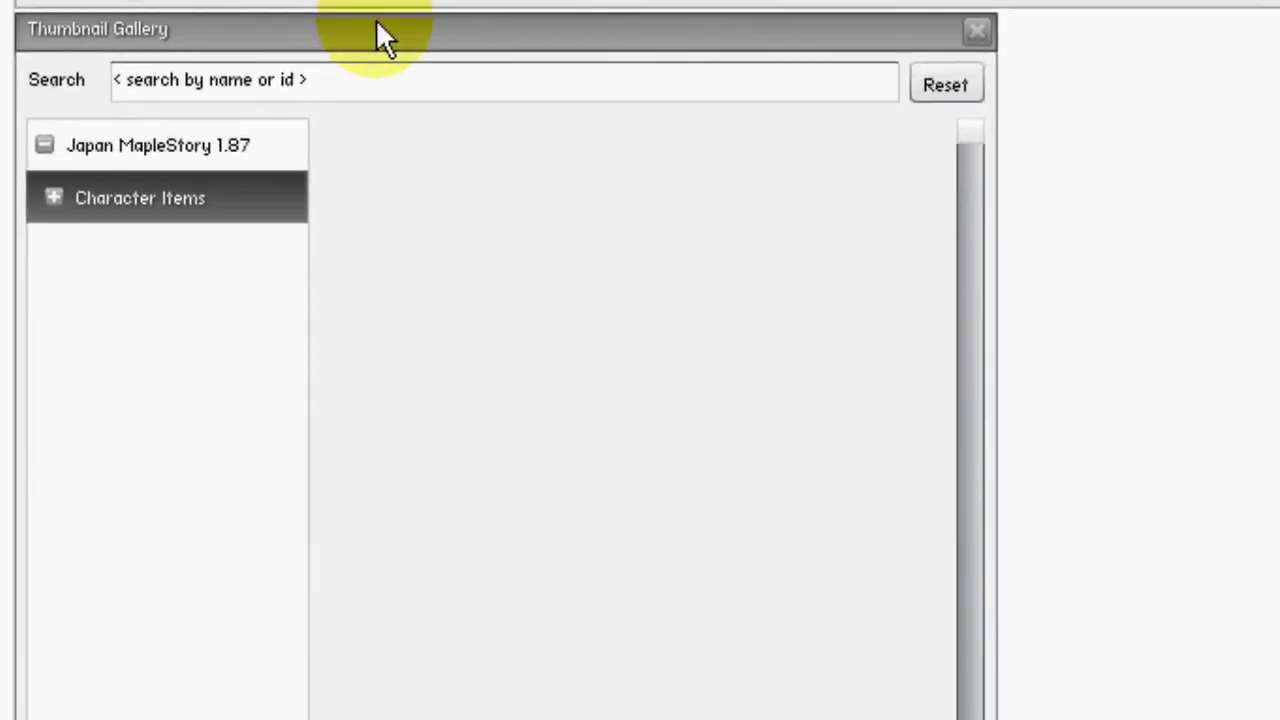
{"action": "left_click", "coordinate": [57, 200]}
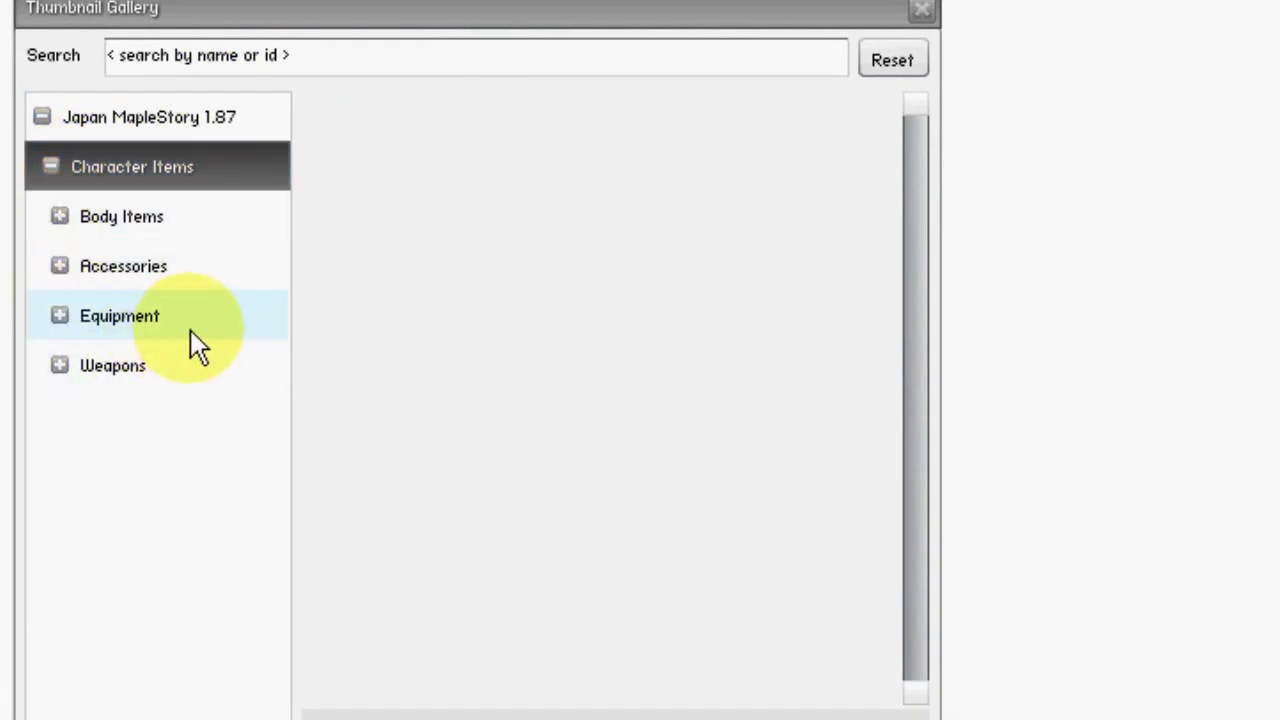
{"action": "left_click", "coordinate": [59, 216]}
{"action": "left_click", "coordinate": [106, 266]}
{"action": "left_click", "coordinate": [320, 141]}
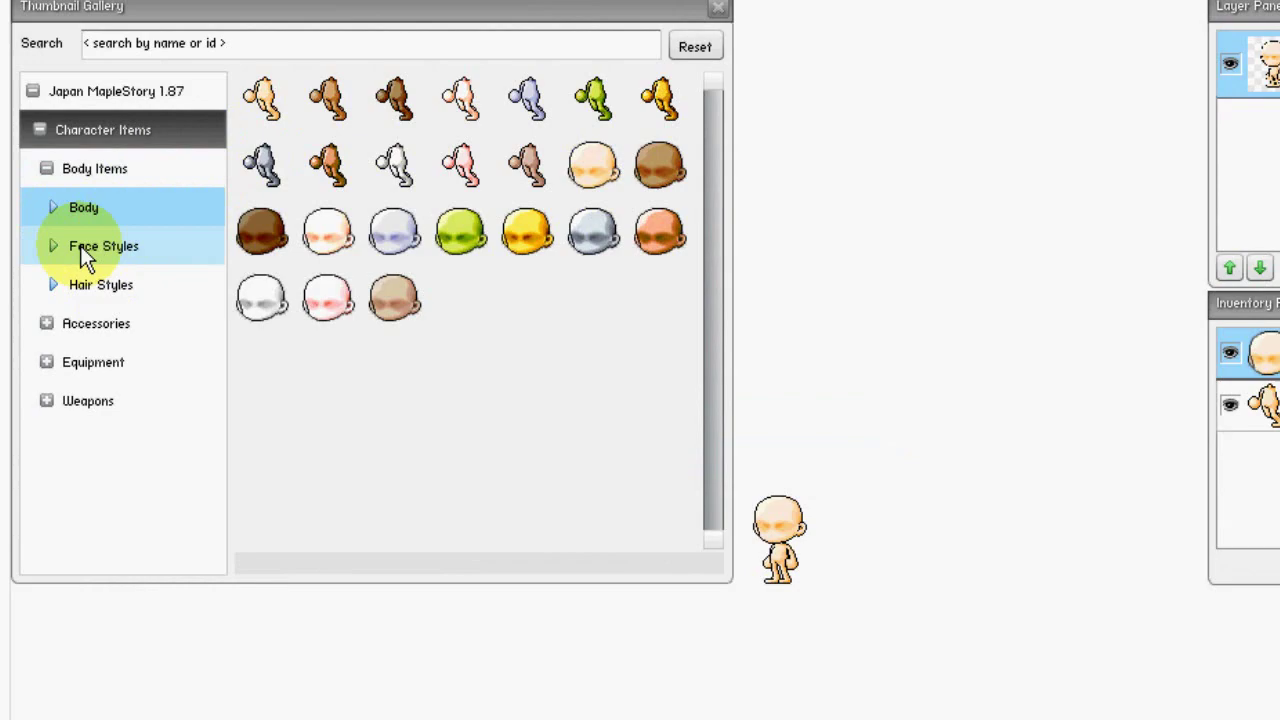
Give the character a face from Face Styles and a short, spiky brown hairstyle from Hair Styles
{"action": "left_click", "coordinate": [92, 247]}
{"action": "left_click", "coordinate": [100, 284]}
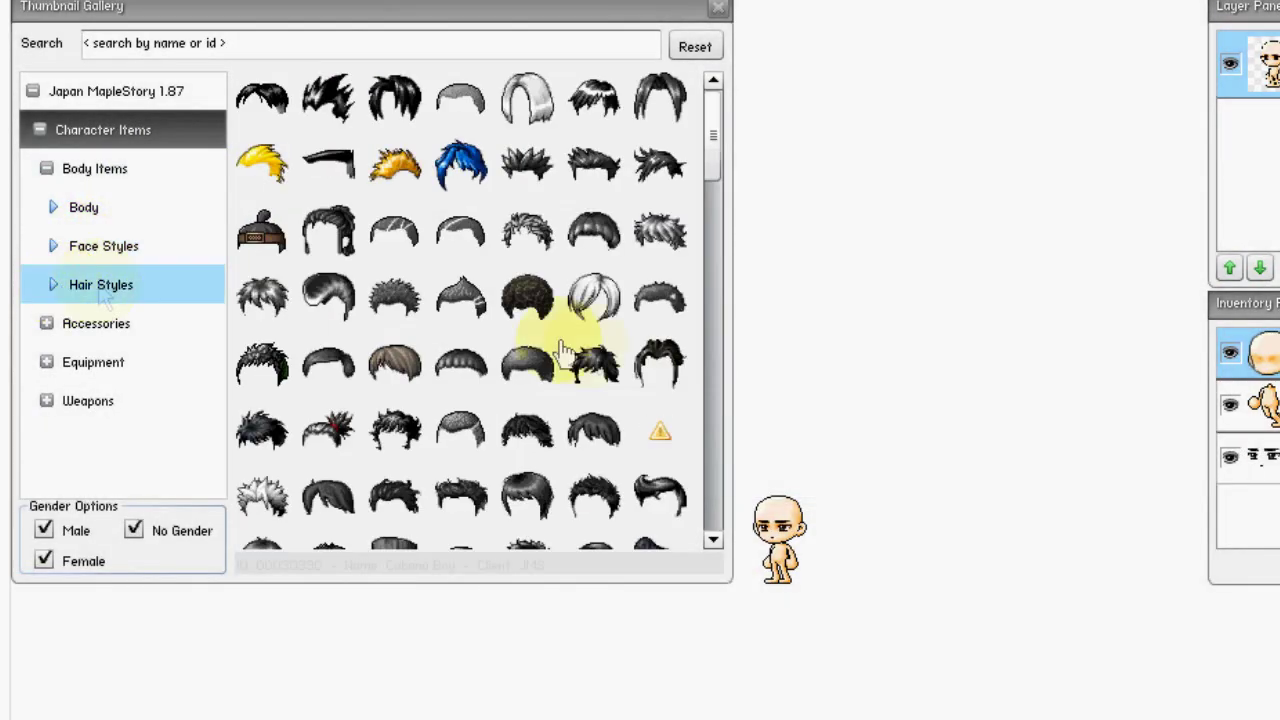
{"action": "left_click", "coordinate": [565, 350]}
{"action": "left_click", "coordinate": [528, 606]}
Put glasses from Eye Accessories on the character and exclude female items from the gallery
{"action": "left_click", "coordinate": [46, 323]}
{"action": "left_click", "coordinate": [70, 362]}
{"action": "left_click", "coordinate": [67, 401]}
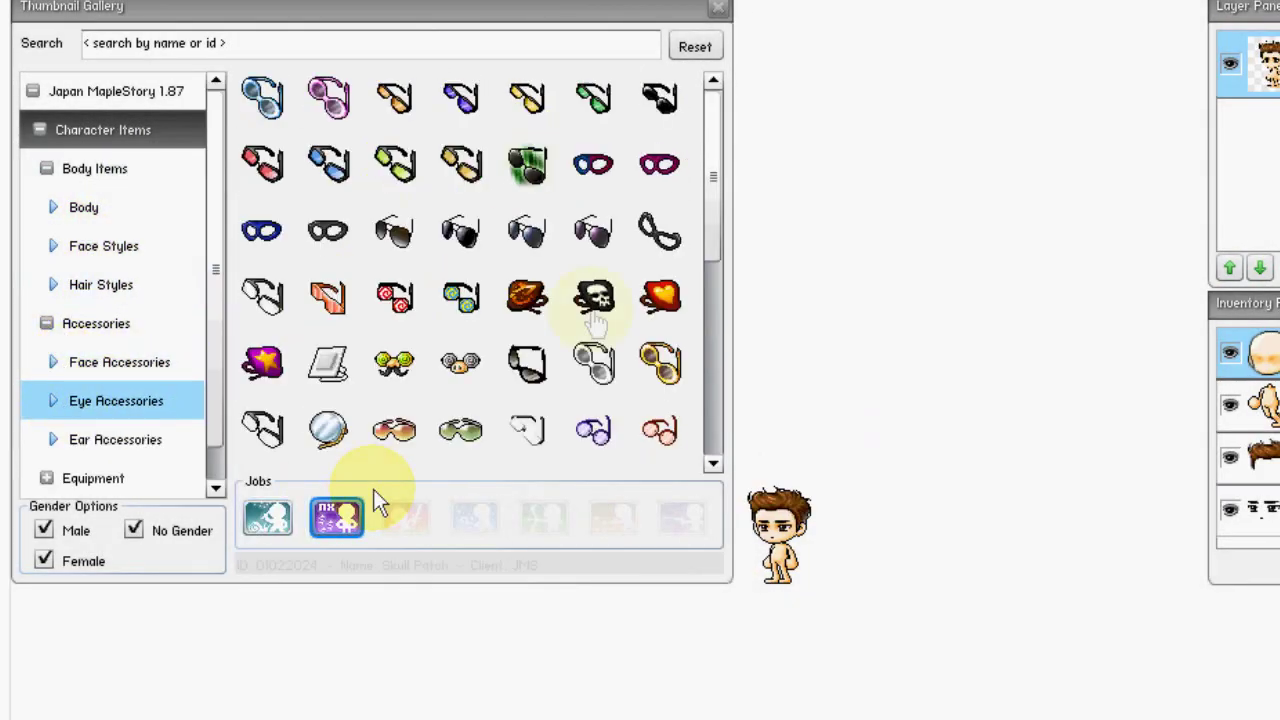
{"action": "left_click", "coordinate": [43, 561]}
Dress the character in an olive-green jacket from Top and khaki trousers from Bottom in the Equipment category
{"action": "left_click", "coordinate": [93, 478]}
{"action": "left_click", "coordinate": [80, 439]}
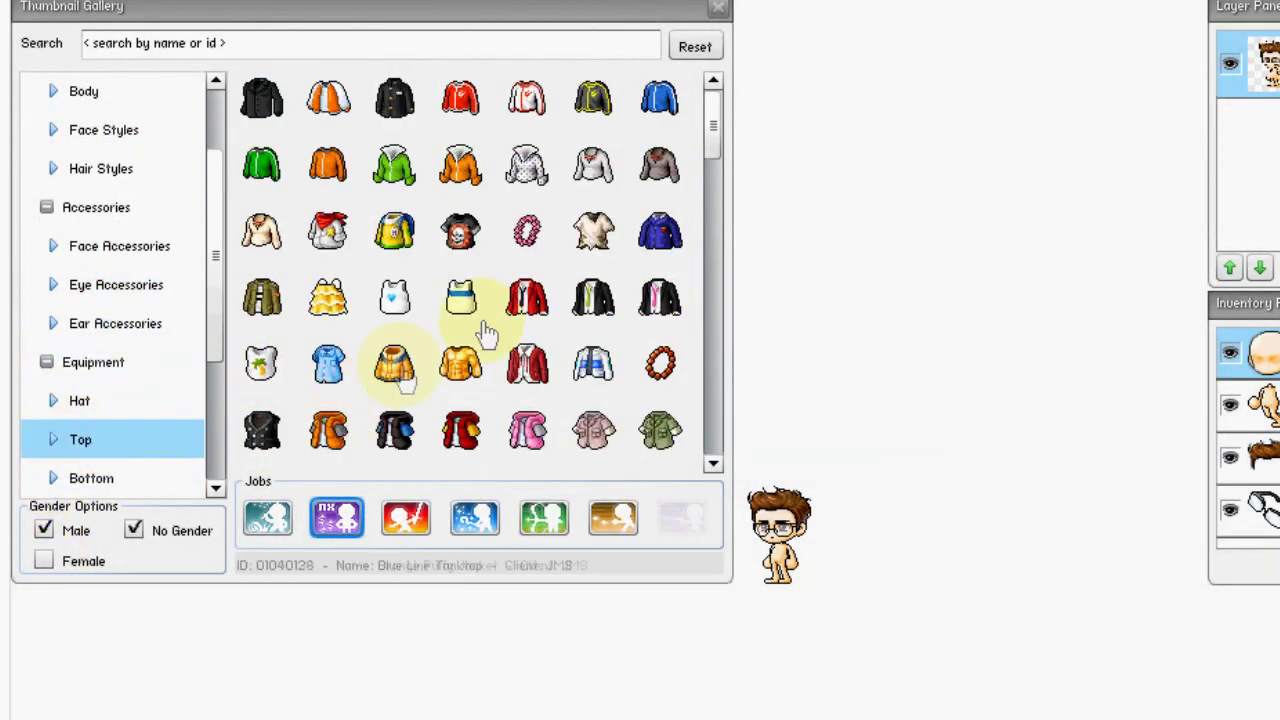
{"action": "left_click", "coordinate": [485, 330]}
{"action": "left_click", "coordinate": [57, 484]}
{"action": "scroll", "coordinate": [458, 343], "scroll_direction": "down", "scroll_amount": 2}
{"action": "left_click", "coordinate": [458, 343]}
Put a pair of dark shoes from the Equipment category on the character
{"action": "scroll", "coordinate": [215, 375], "scroll_direction": "down", "scroll_amount": 3}
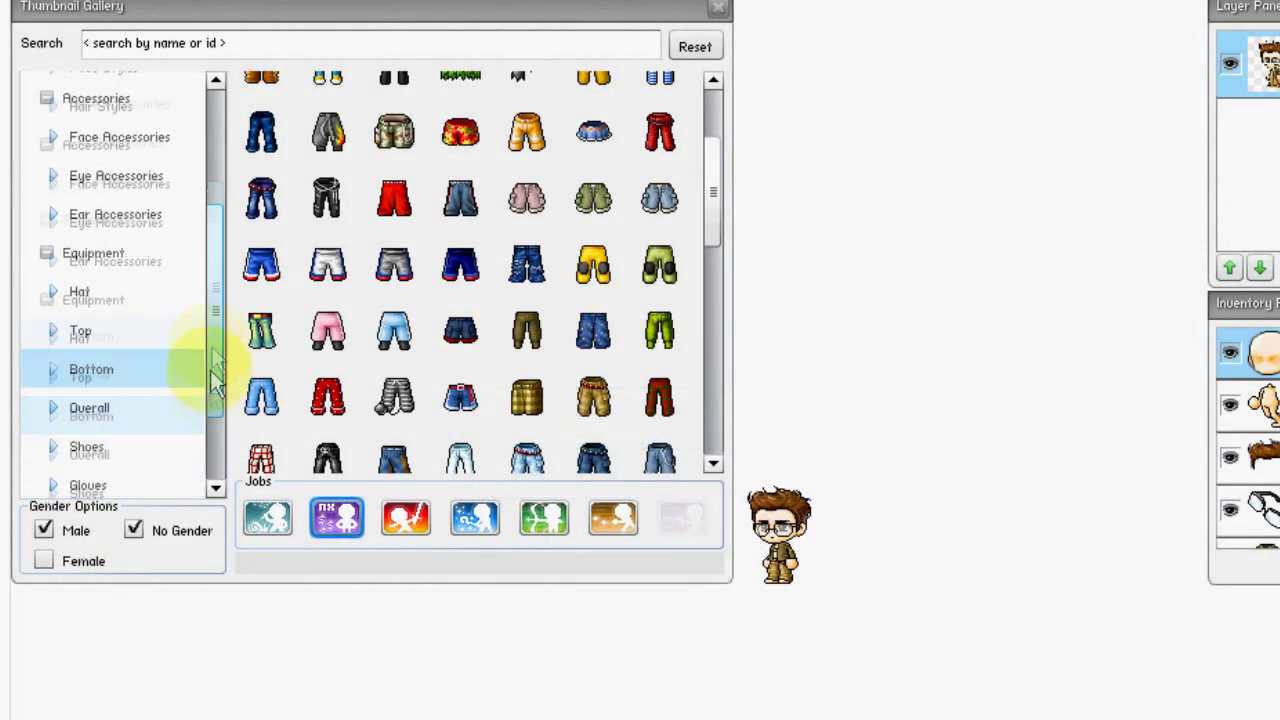
{"action": "left_click", "coordinate": [80, 338]}
{"action": "left_click", "coordinate": [329, 165]}
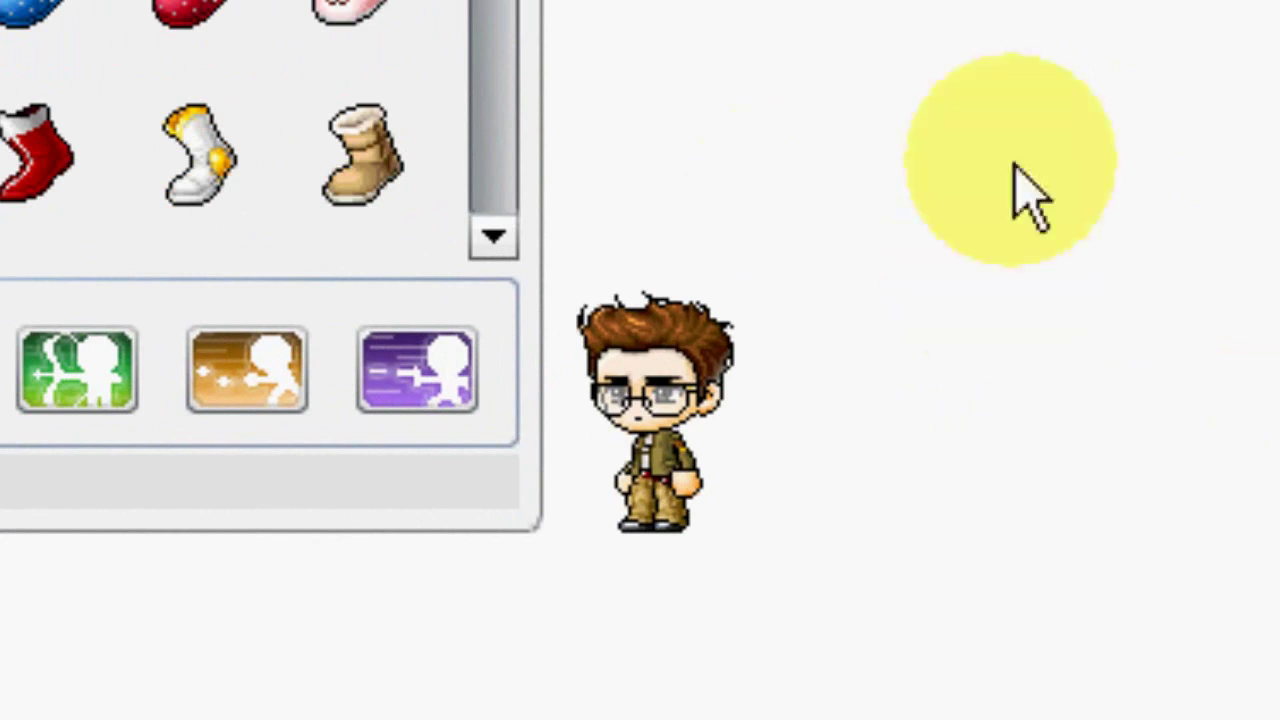
Set the character's State to Walking 1 and its Face State to Smile
{"action": "left_click", "coordinate": [660, 440]}
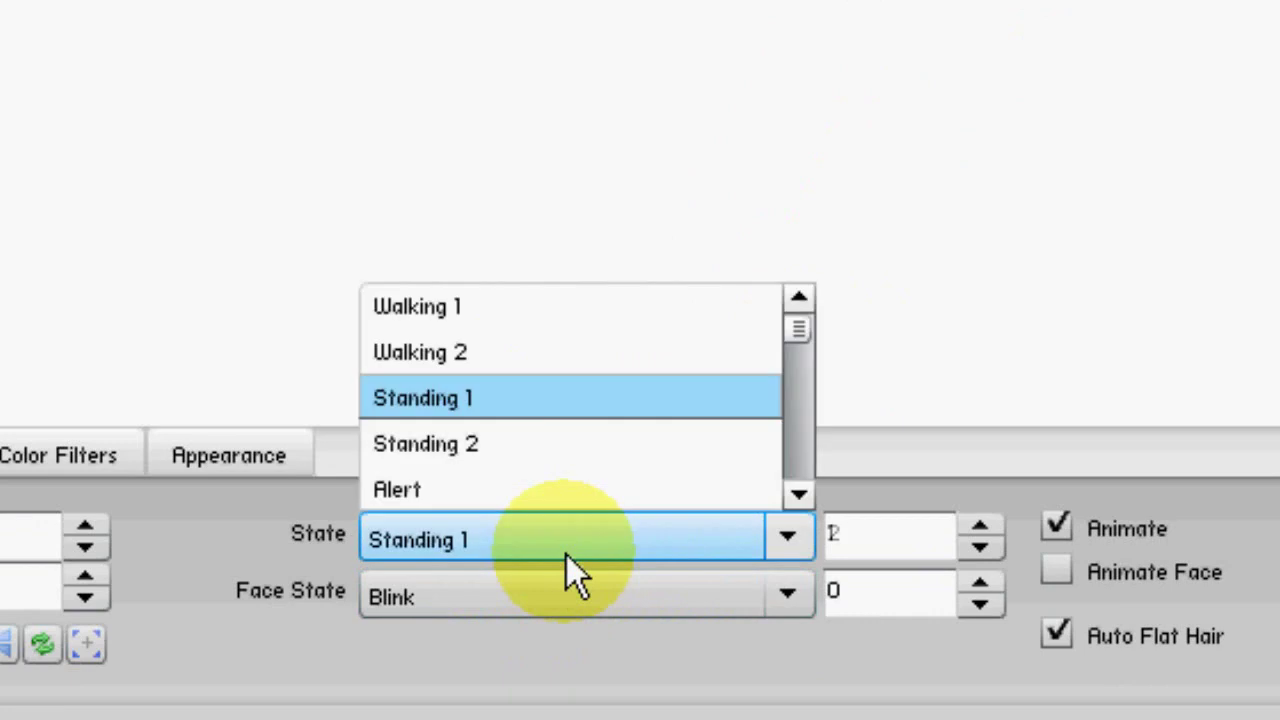
{"action": "left_click", "coordinate": [452, 317]}
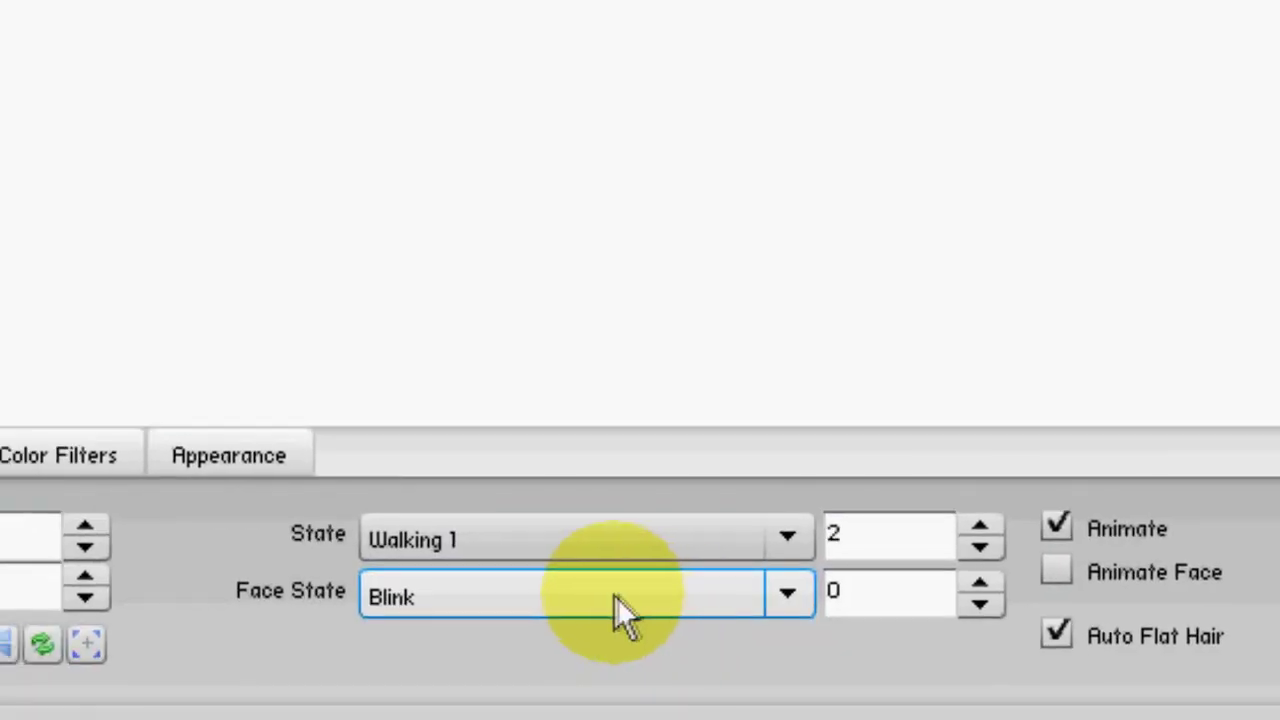
{"action": "left_click", "coordinate": [690, 596]}
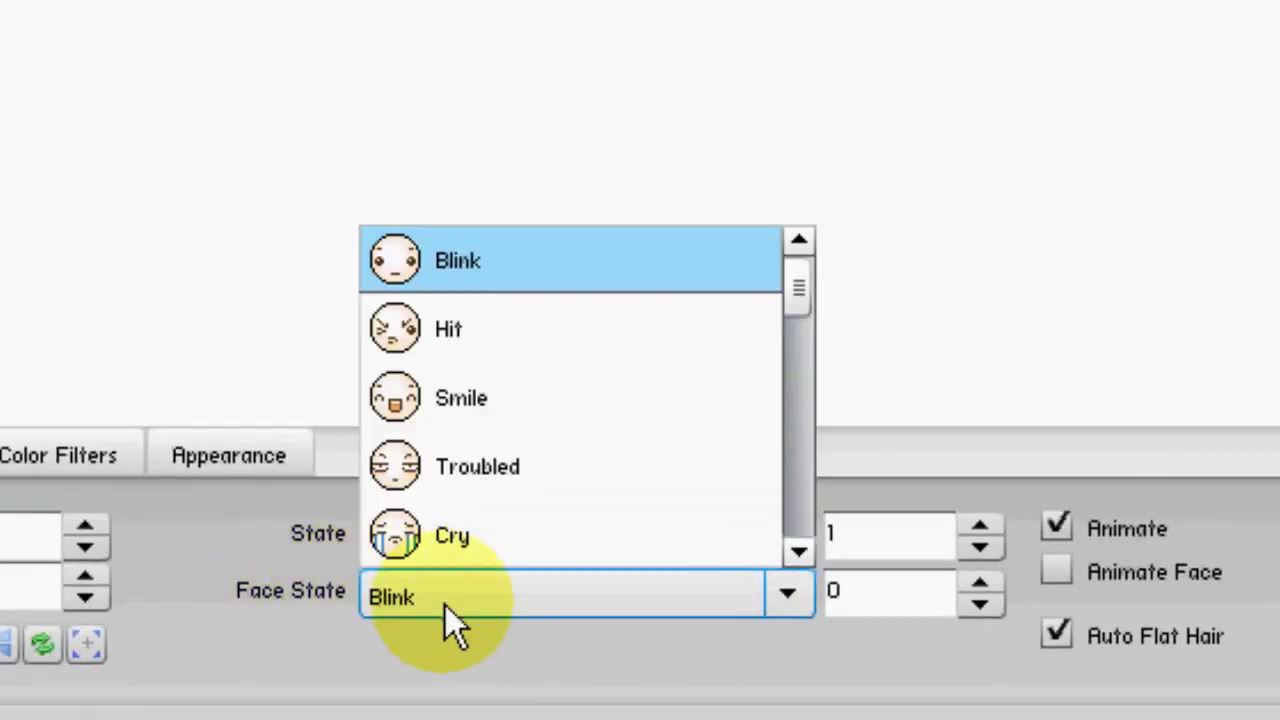
{"action": "left_click", "coordinate": [479, 401]}
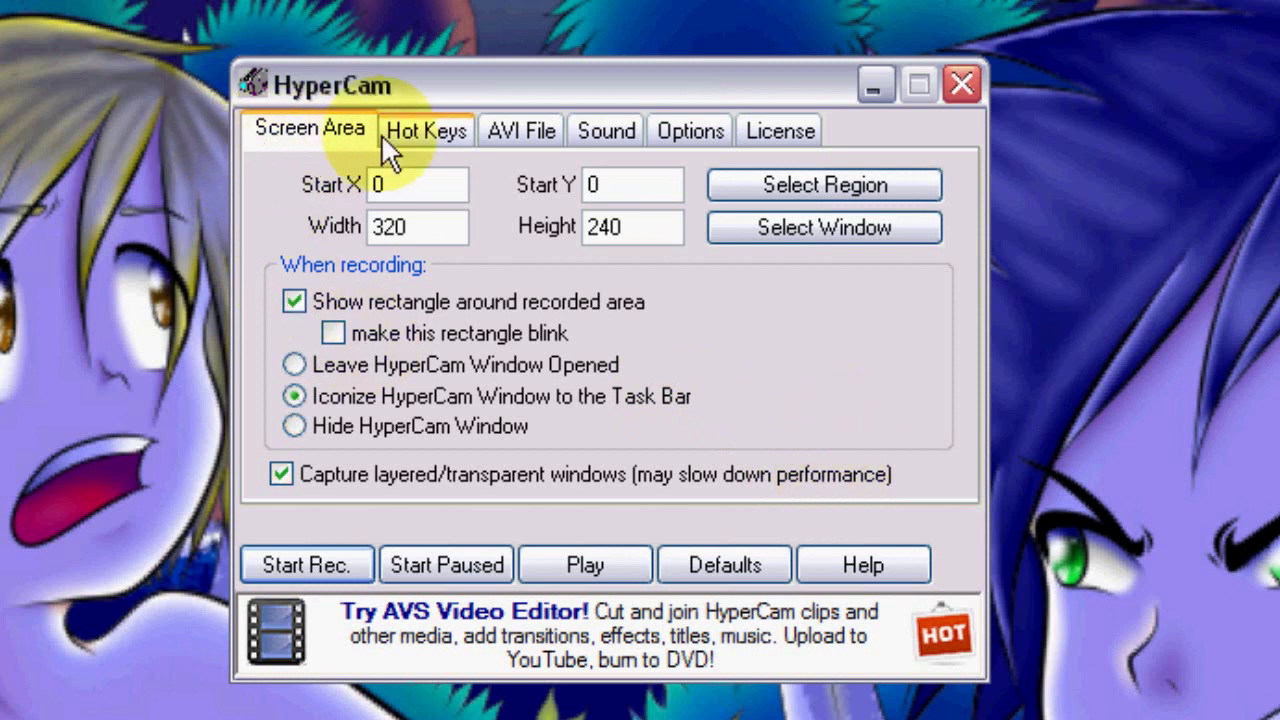
In HyperCam, set the recorded screen area to Start X 400, Start Y 400, Width 356 and Height 200
{"action": "double_click", "coordinate": [413, 184]}
{"action": "type", "text": "400"}
{"action": "double_click", "coordinate": [634, 182]}
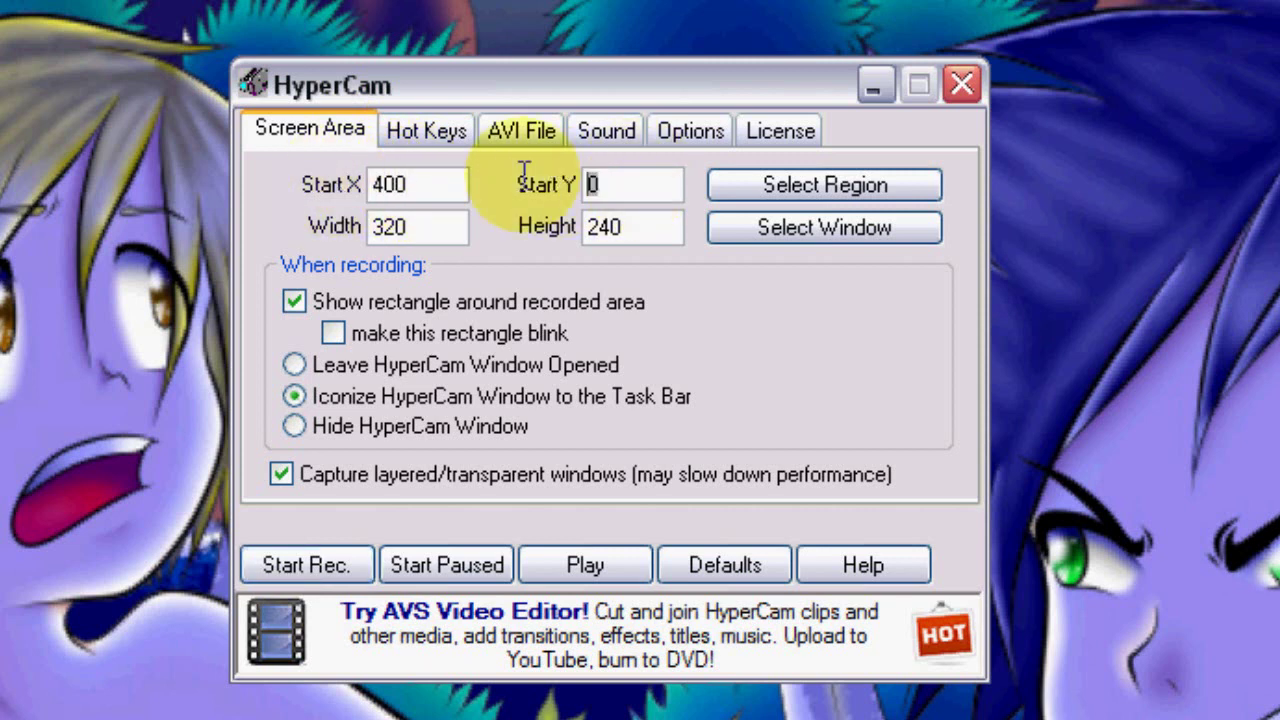
{"action": "type", "text": "400"}
{"action": "double_click", "coordinate": [390, 226]}
{"action": "type", "text": "35"}
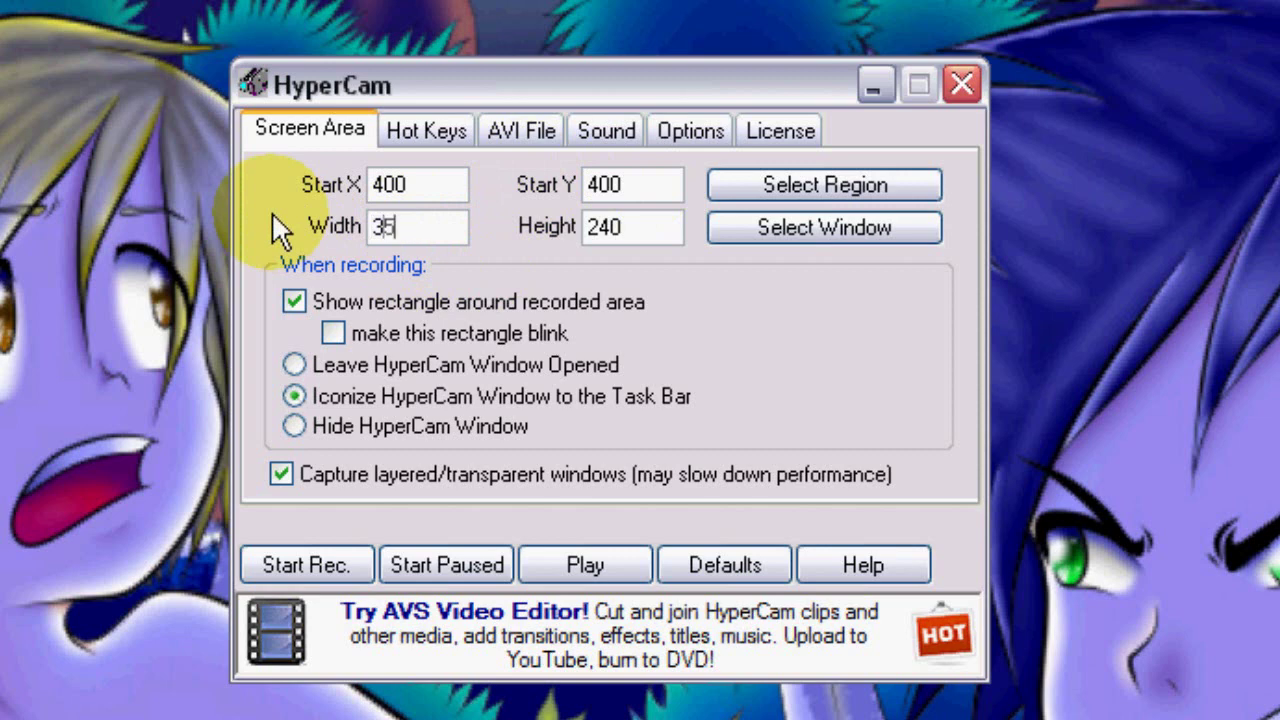
{"action": "type", "text": "6"}
{"action": "double_click", "coordinate": [645, 227]}
{"action": "type", "text": "2"}
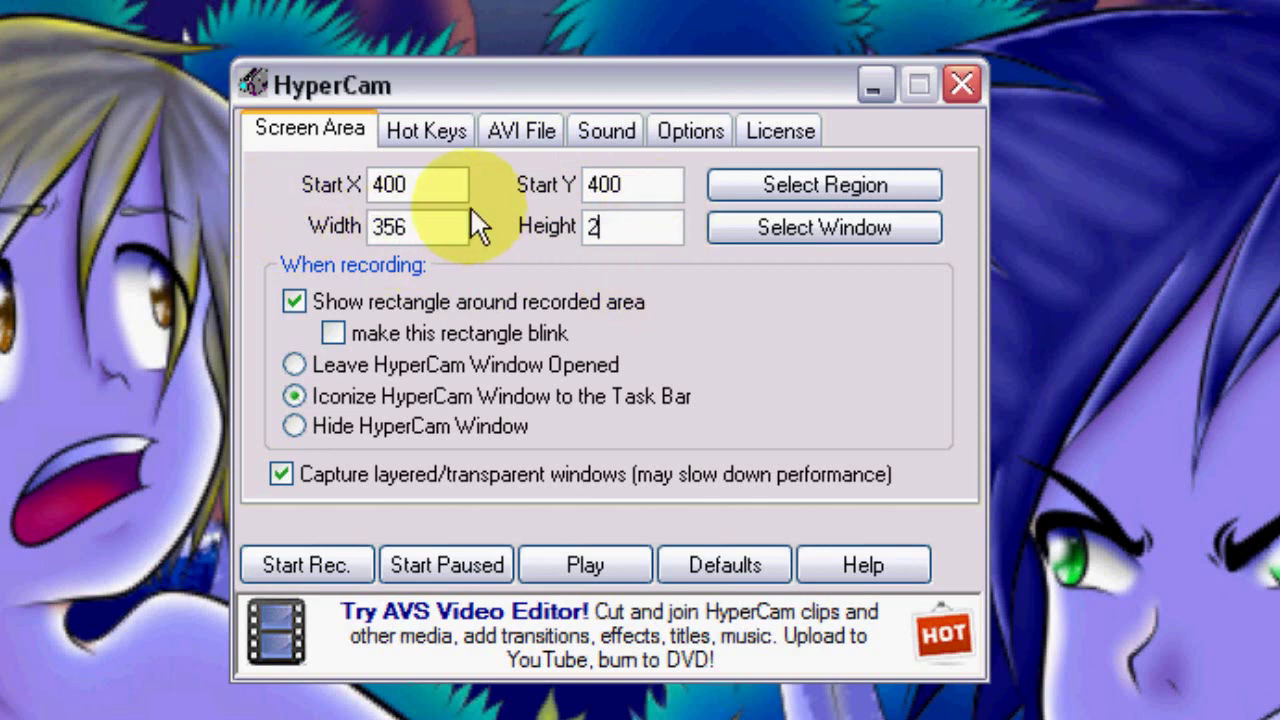
{"action": "type", "text": "00"}
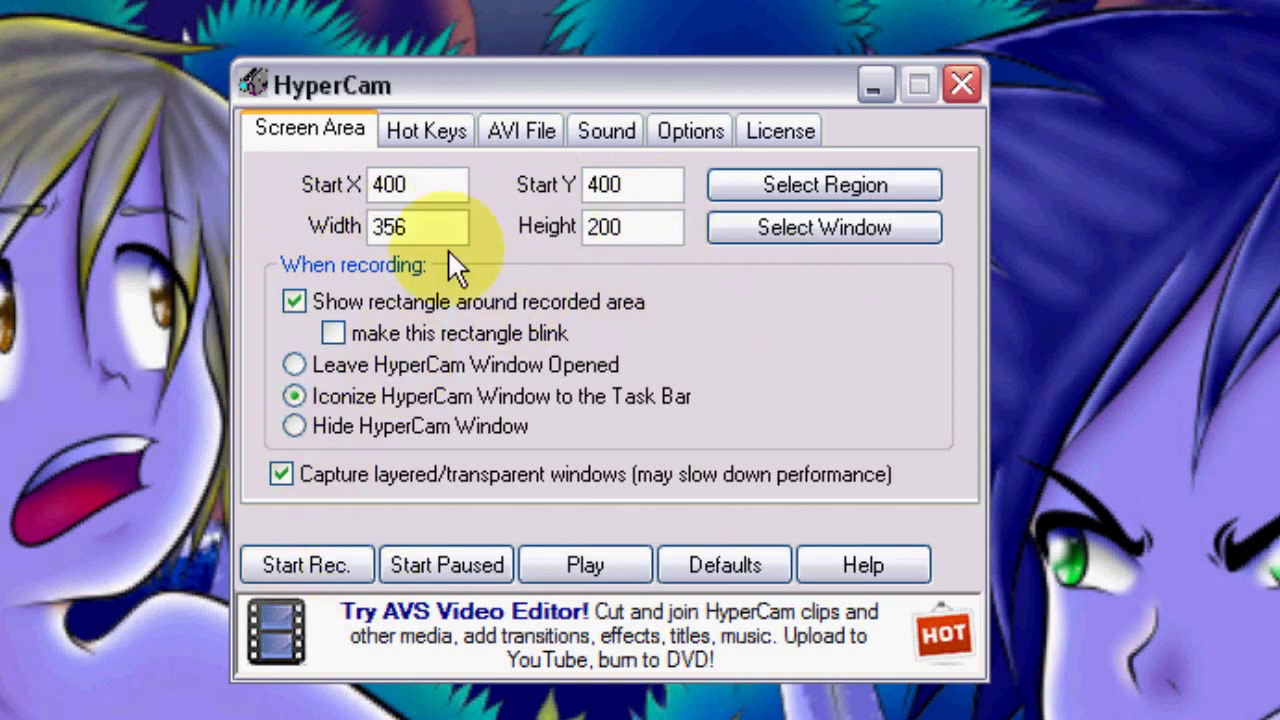
Check the recording hot keys and set the AVI output file to HyperCam in a new "clips" folder inside K:\HyperCam
{"action": "left_click", "coordinate": [432, 132]}
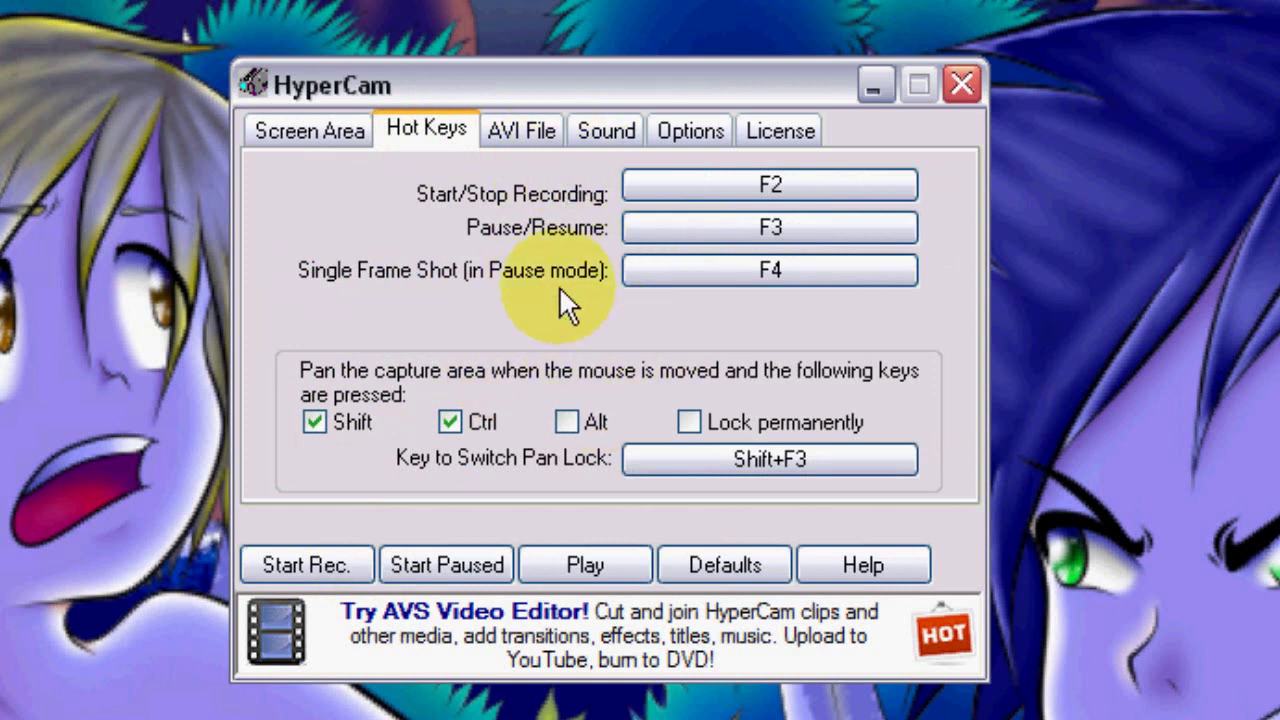
{"action": "left_click", "coordinate": [520, 150]}
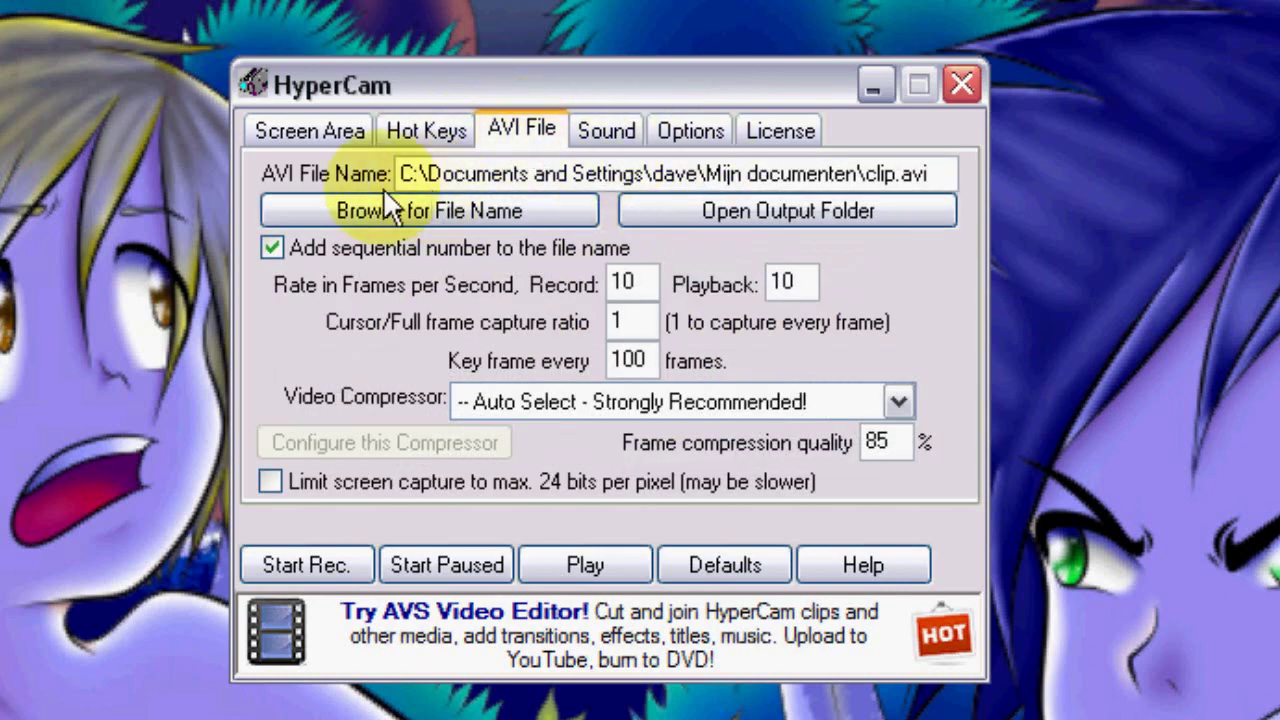
{"action": "left_click", "coordinate": [470, 210]}
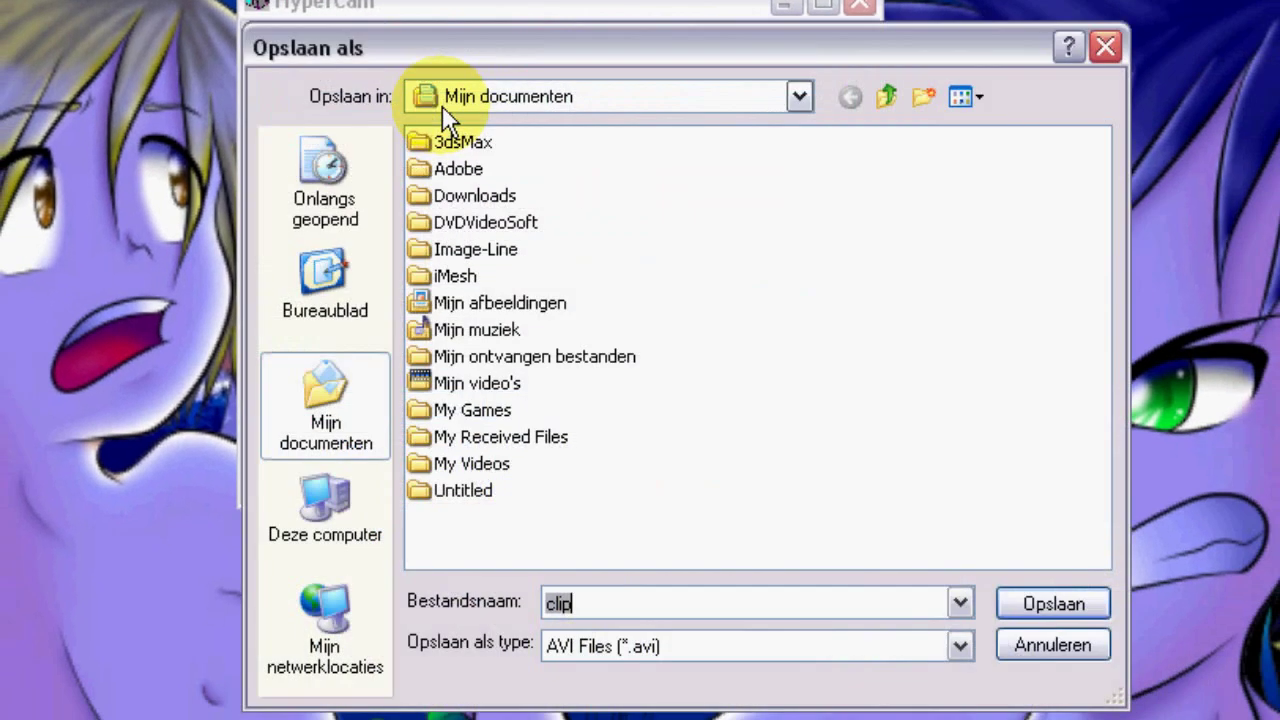
{"action": "left_click", "coordinate": [357, 298]}
{"action": "double_click", "coordinate": [480, 302]}
{"action": "left_click_drag", "start_coordinate": [575, 603], "coordinate": [391, 603]}
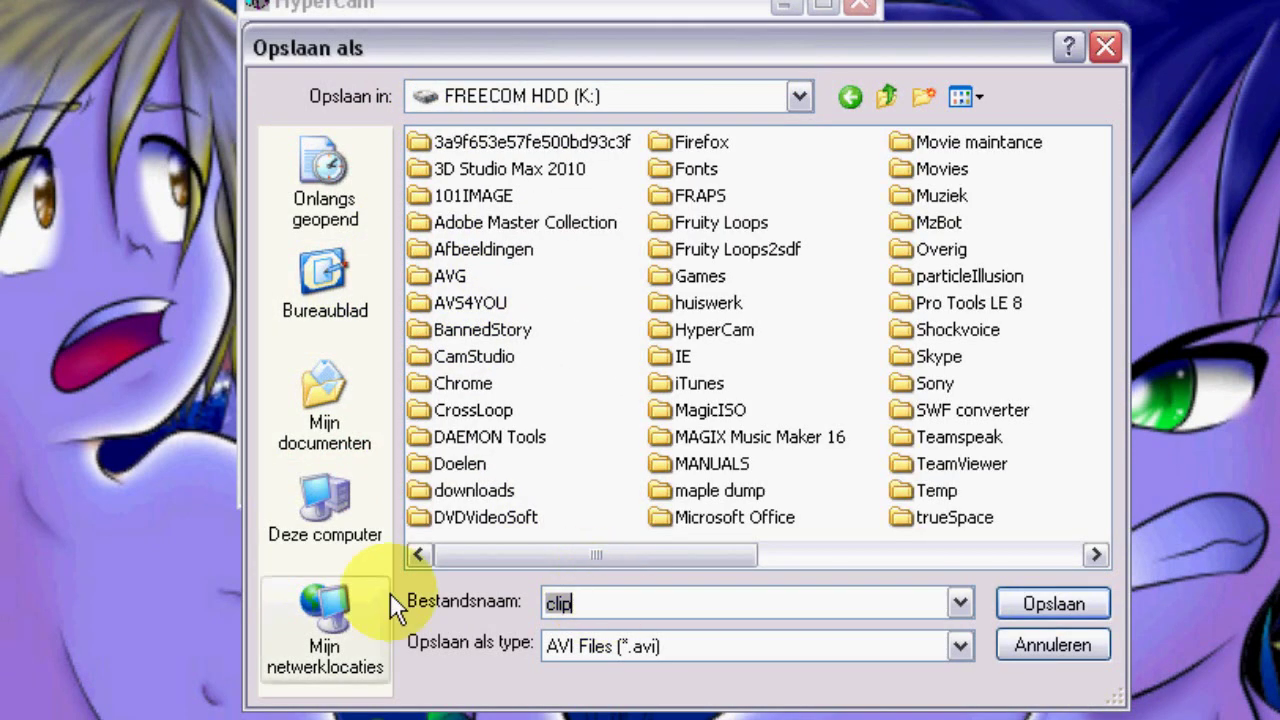
{"action": "type", "text": "h"}
{"action": "left_click", "coordinate": [665, 700]}
{"action": "left_click", "coordinate": [1052, 604]}
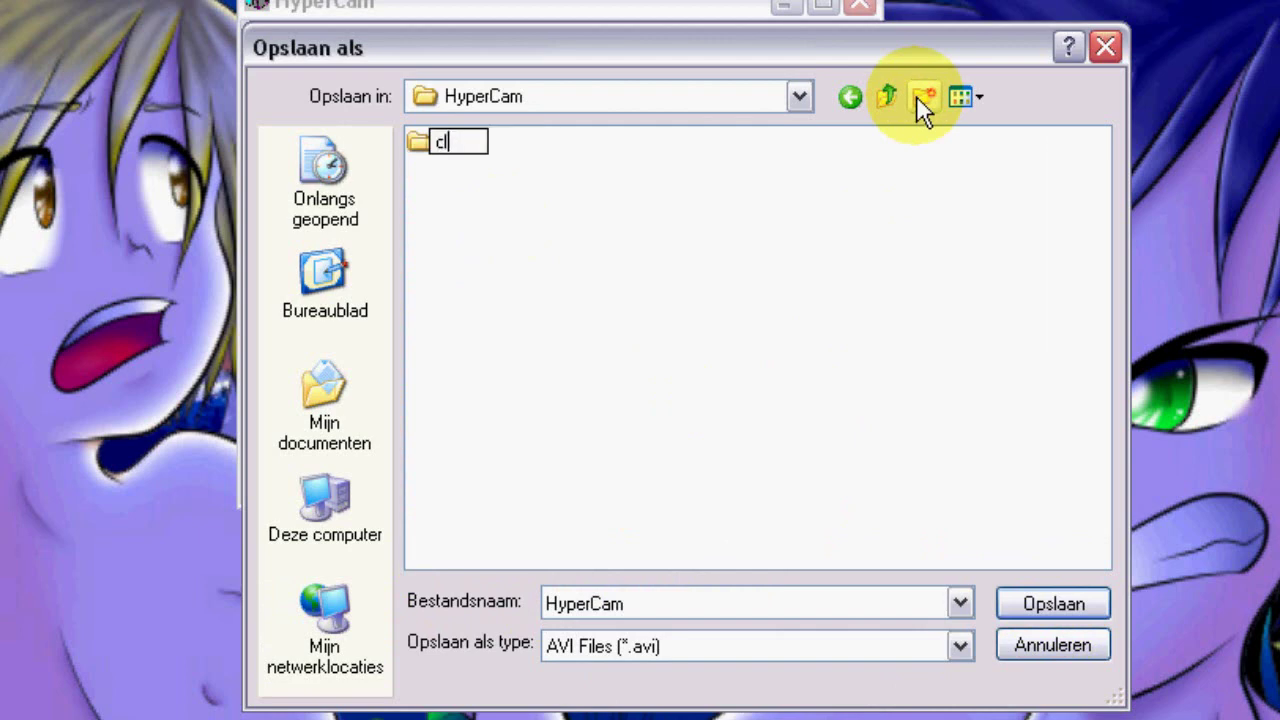
{"action": "double_click", "coordinate": [445, 142]}
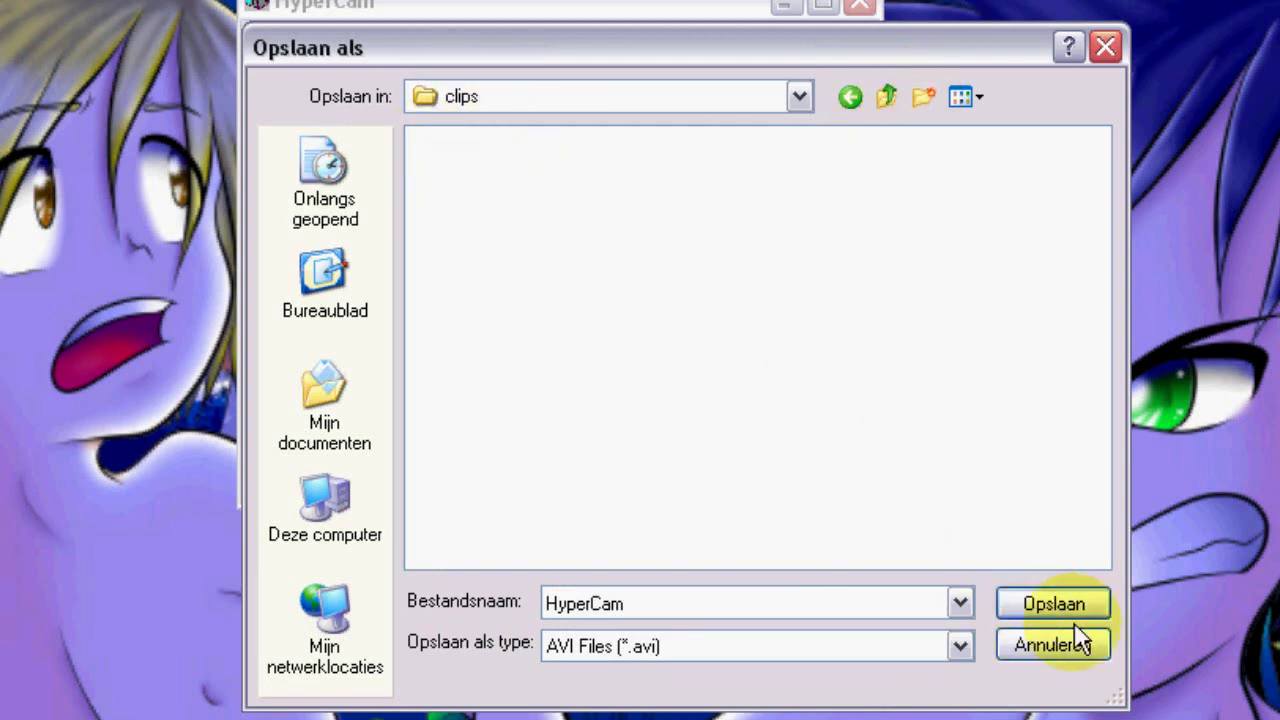
{"action": "left_click", "coordinate": [1055, 606]}
Set the record and playback rates to 20 frames per second and the frame compression quality to 100%
{"action": "left_click_drag", "start_coordinate": [649, 280], "coordinate": [557, 281]}
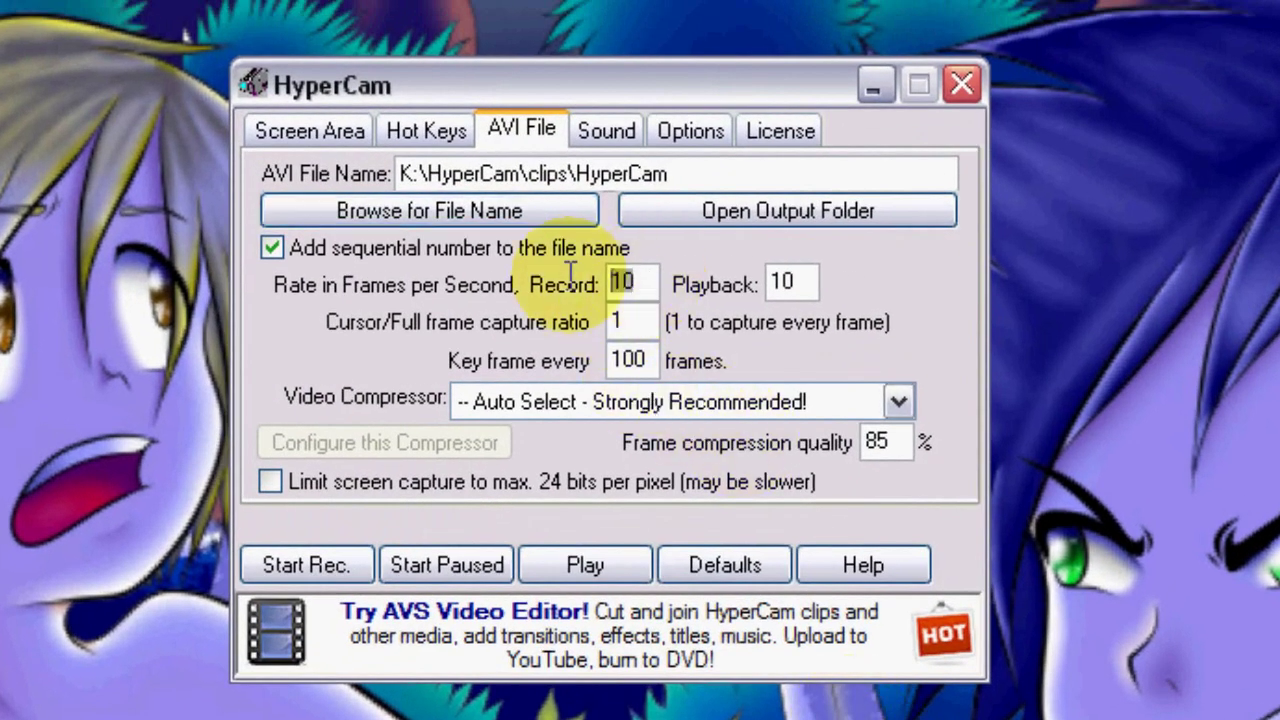
{"action": "type", "text": "2"}
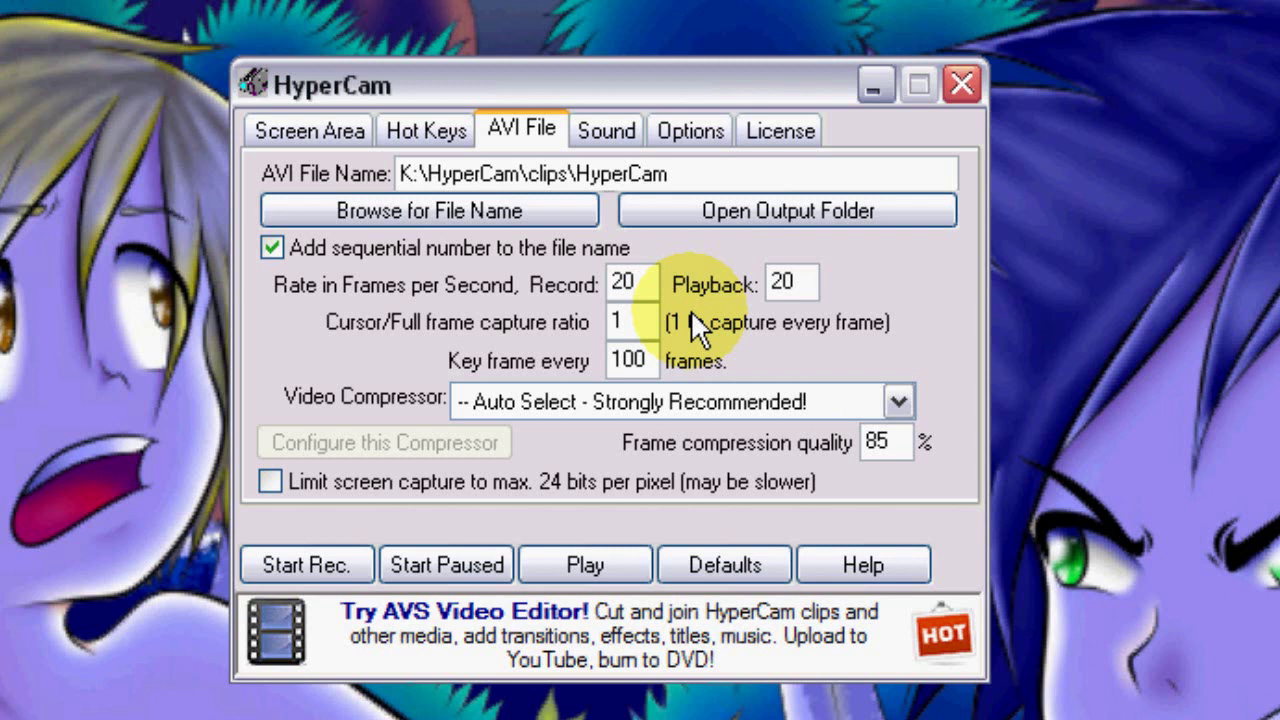
{"action": "double_click", "coordinate": [876, 445]}
{"action": "type", "text": "10"}
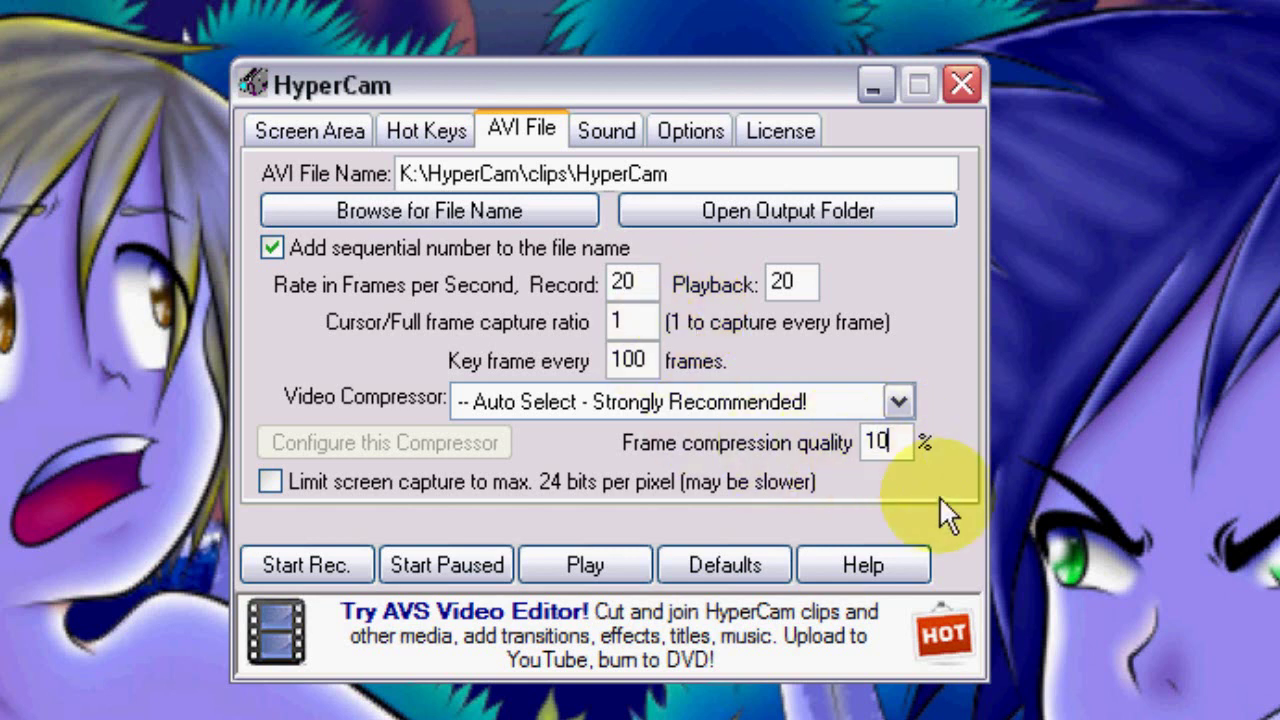
{"action": "type", "text": "0"}
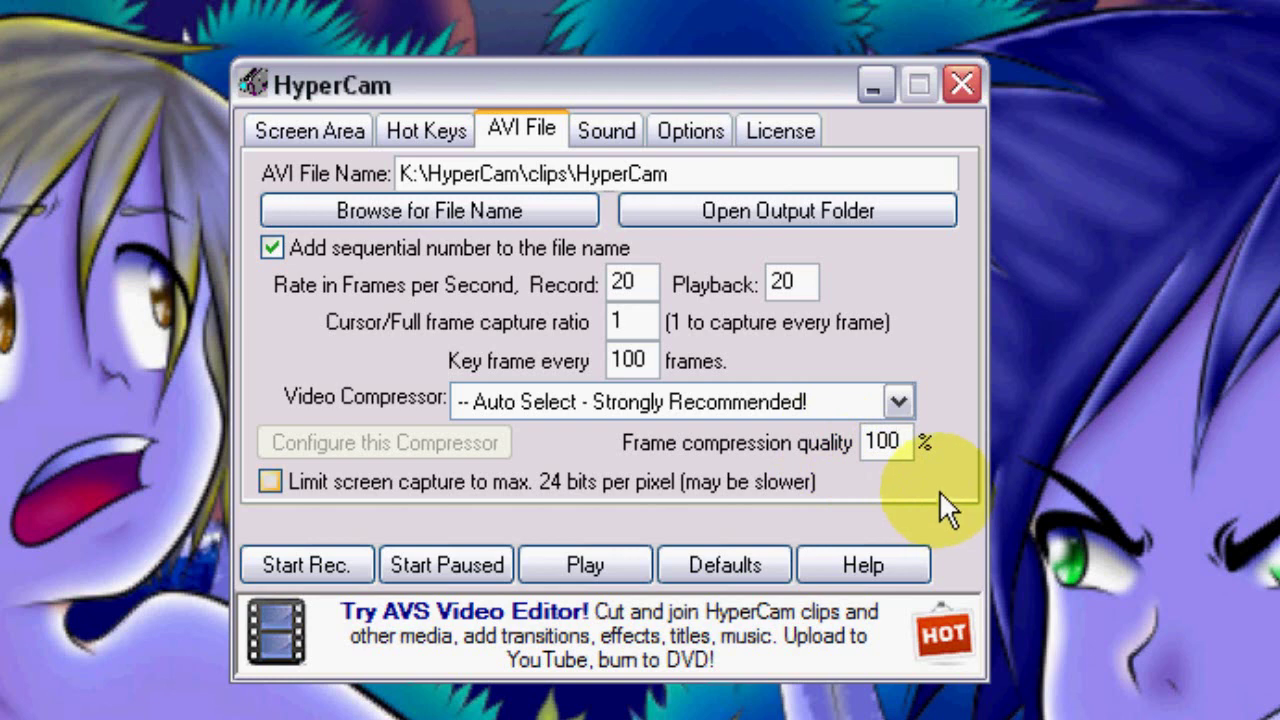
Examine the sound recording settings and the cursor and starburst options, and return to the screen area settings
{"action": "left_click", "coordinate": [594, 132]}
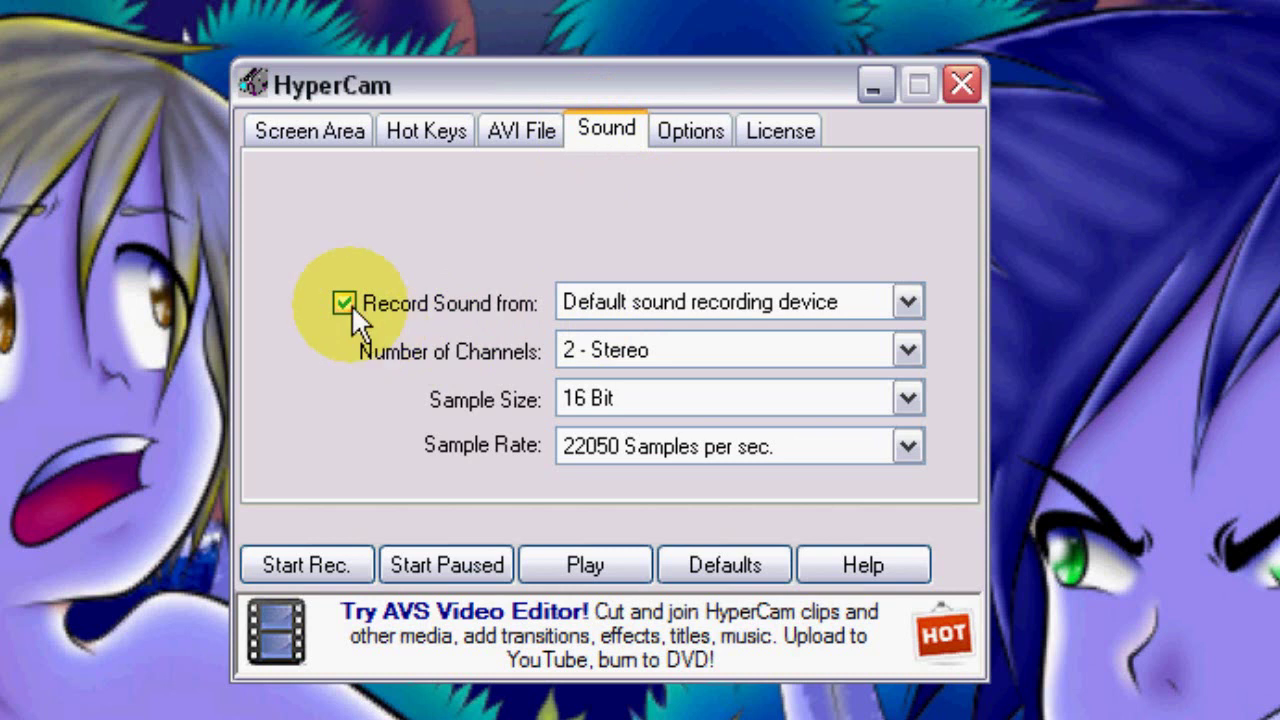
{"action": "left_click", "coordinate": [688, 135]}
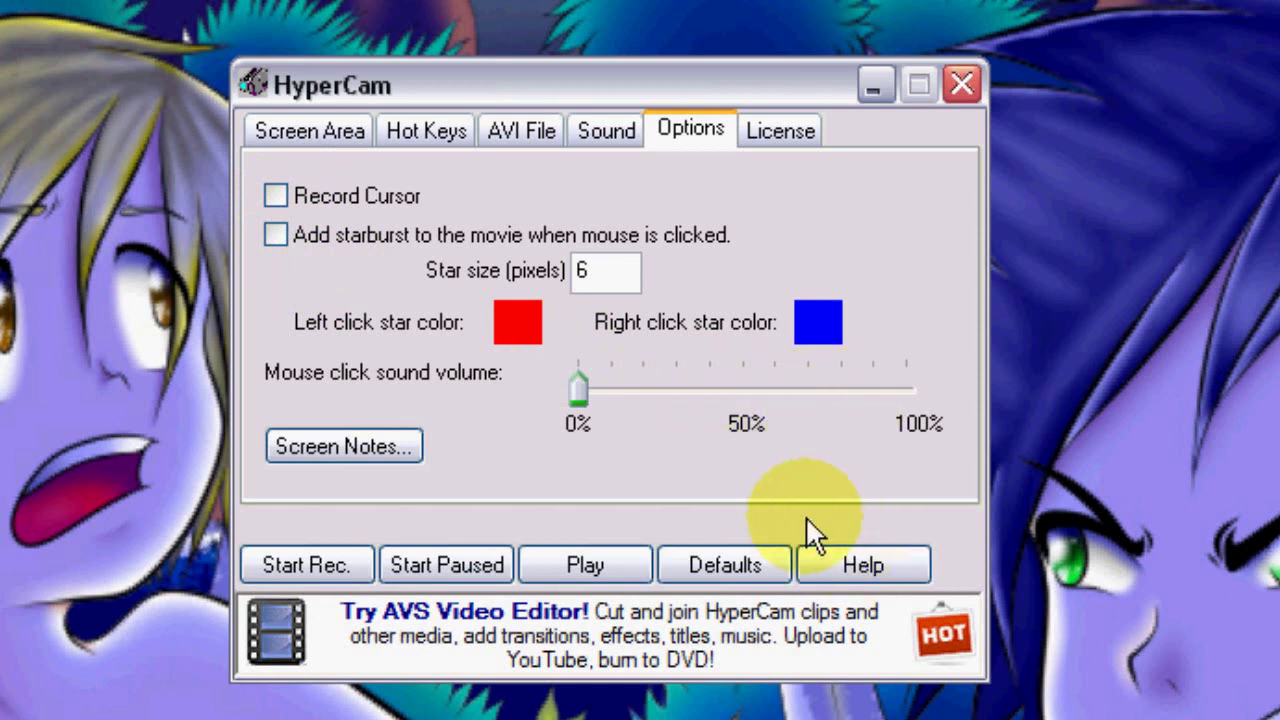
{"action": "left_click", "coordinate": [322, 128]}
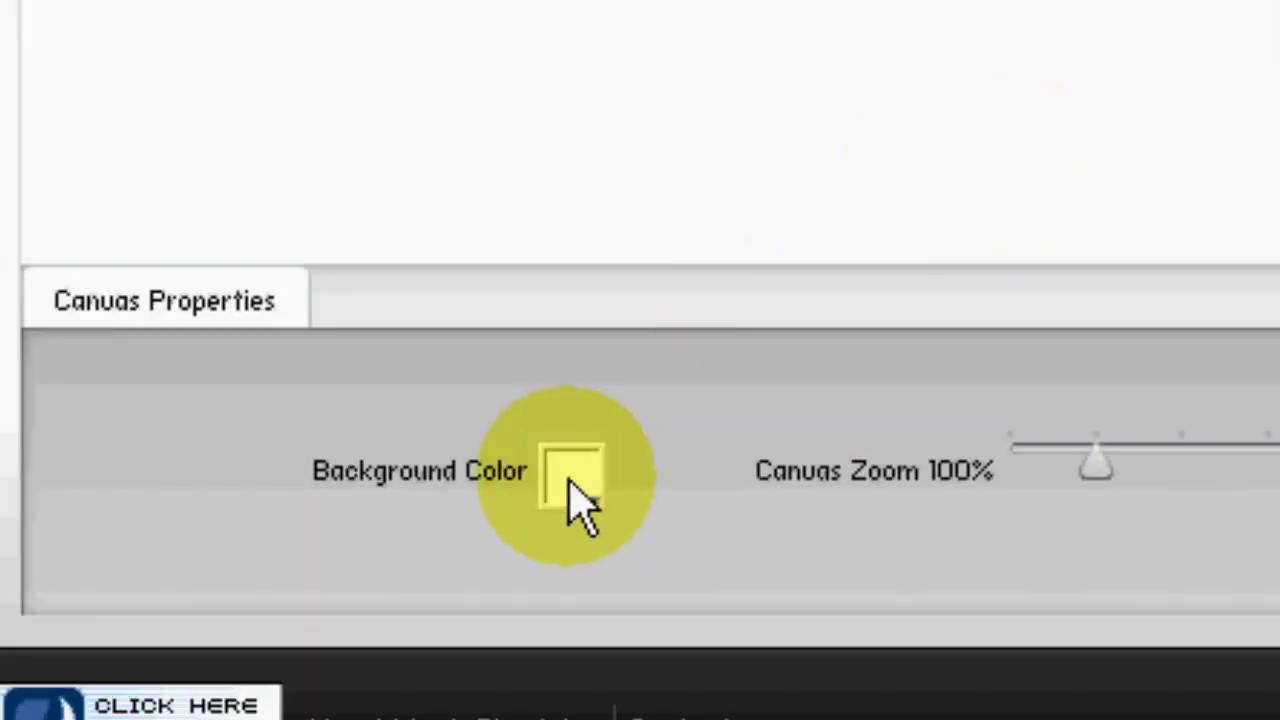
Switch to BannedStory and set the canvas background color to pure blue
{"action": "left_click", "coordinate": [571, 478]}
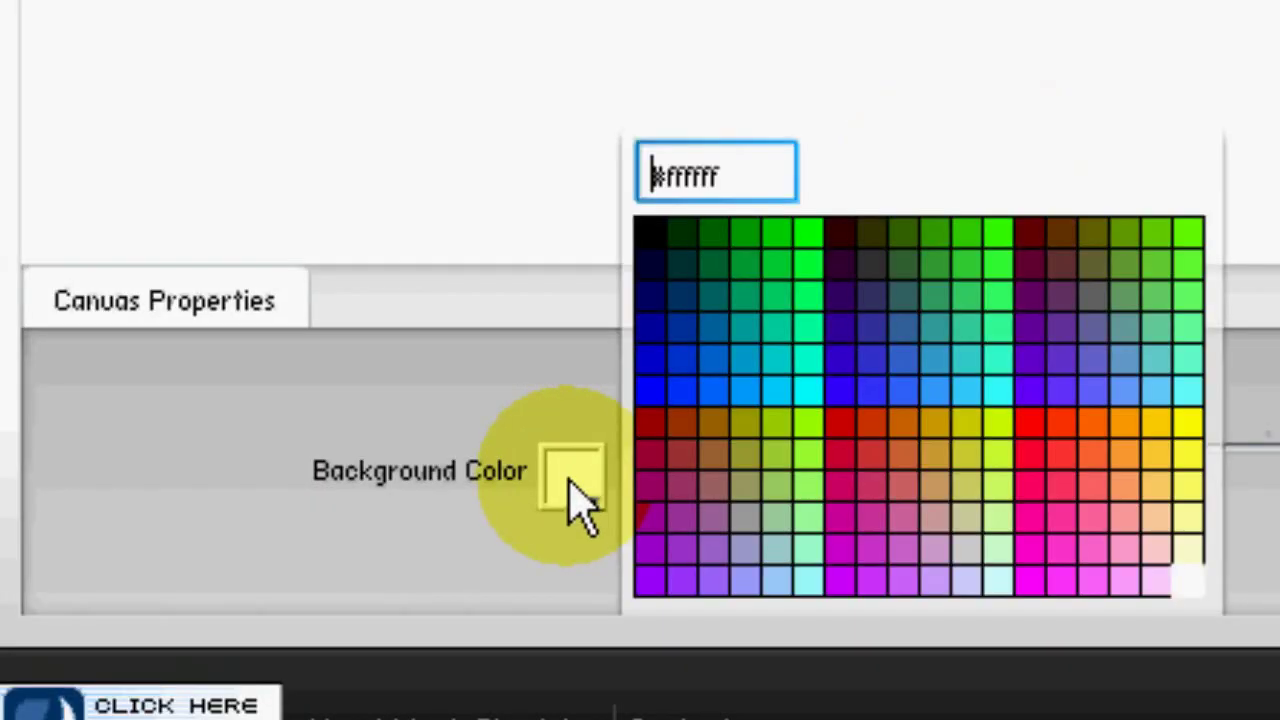
{"action": "left_click", "coordinate": [650, 392]}
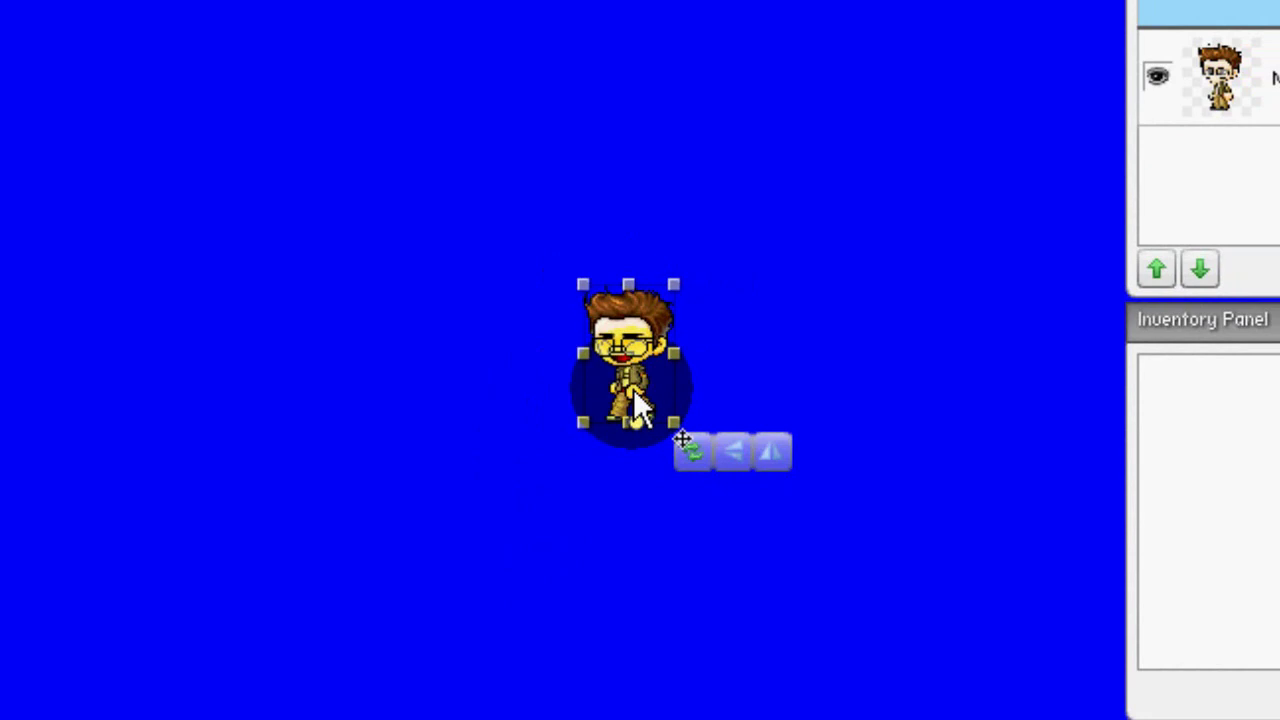
Record the walking character on the blue background with HyperCam, stop the recording and minimize the recorder window
{"action": "left_click", "coordinate": [731, 452]}
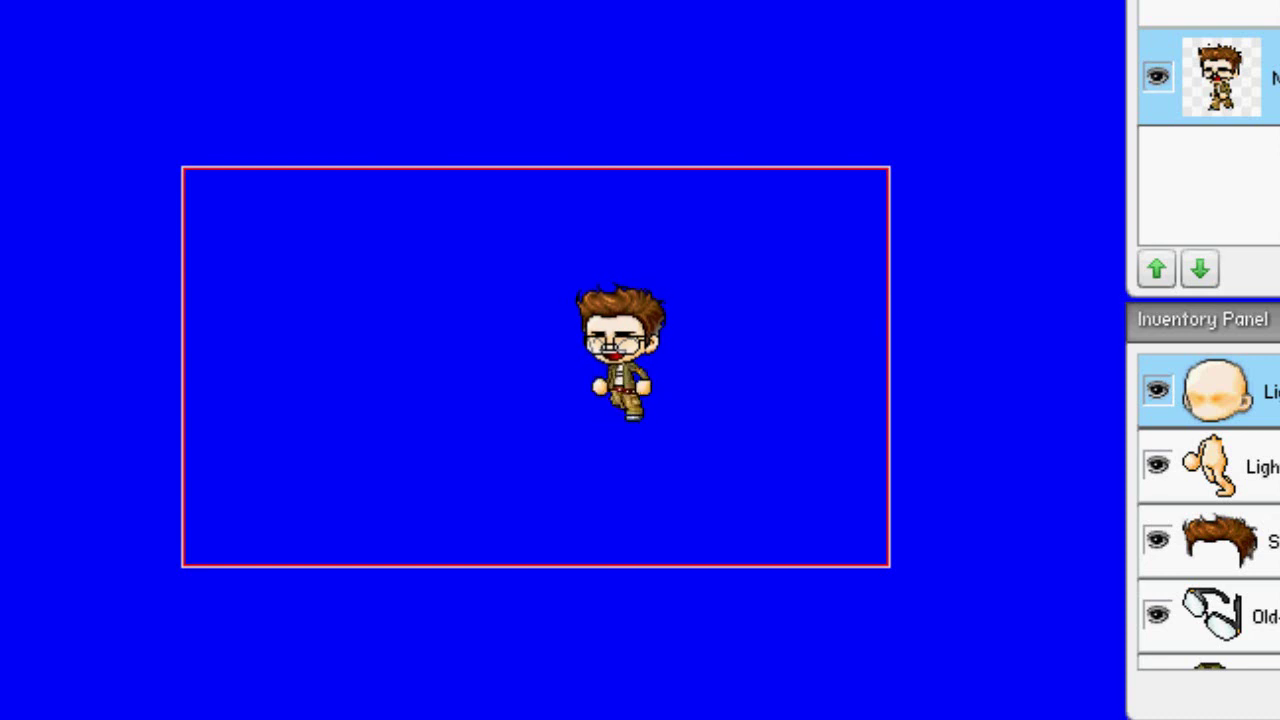
{"action": "key", "text": "F2"}
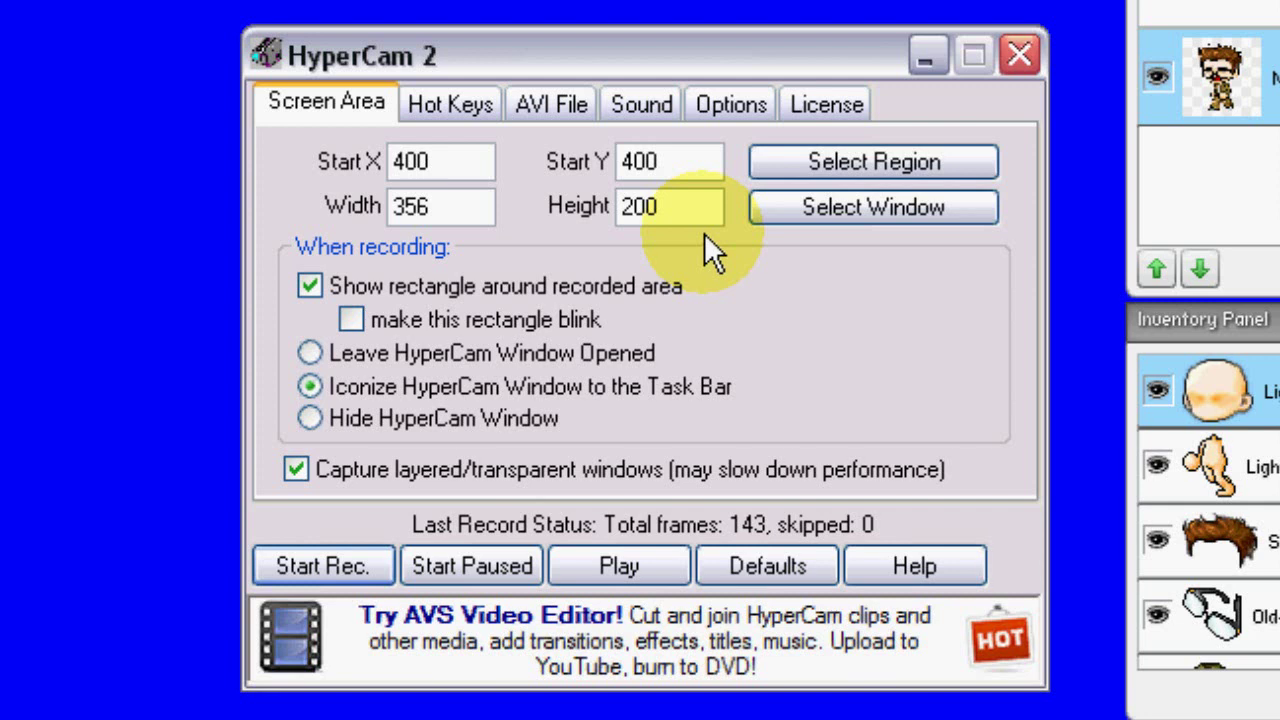
{"action": "left_click", "coordinate": [918, 63]}
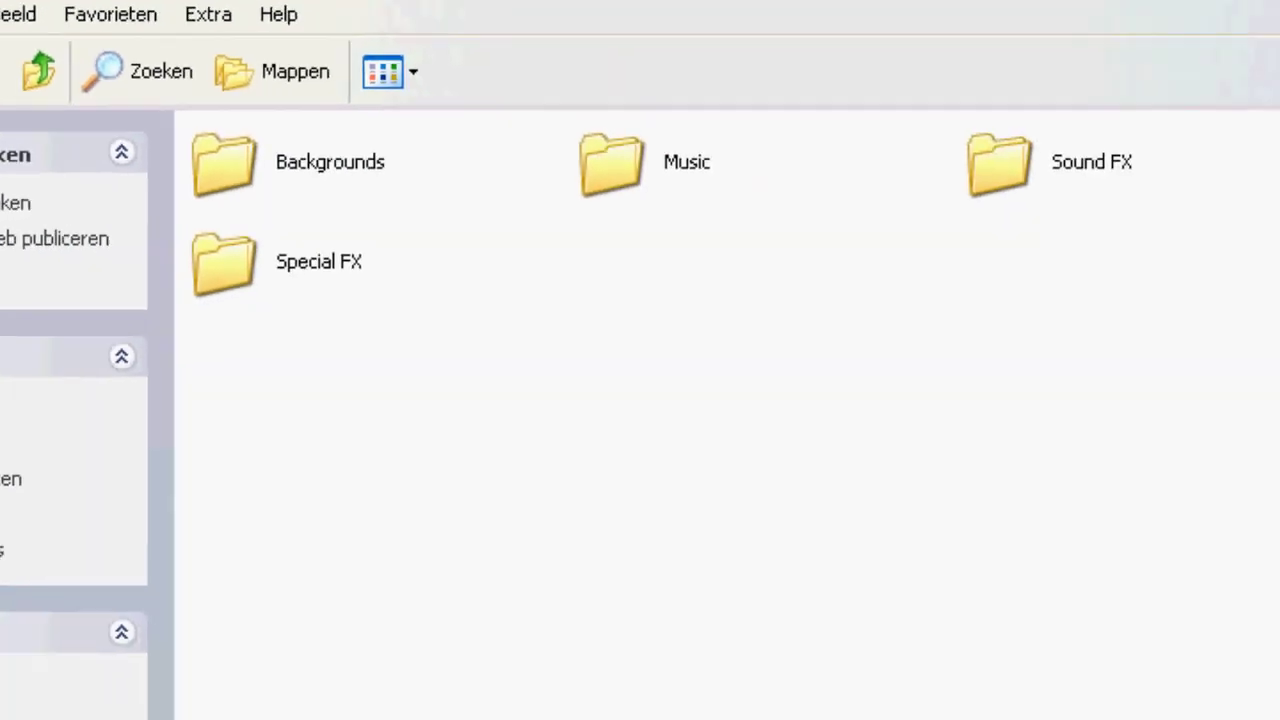
Paste the recorded clip HyperCam0001 into the Characters folder of Tutorial 1
{"action": "double_click", "coordinate": [1100, 152]}
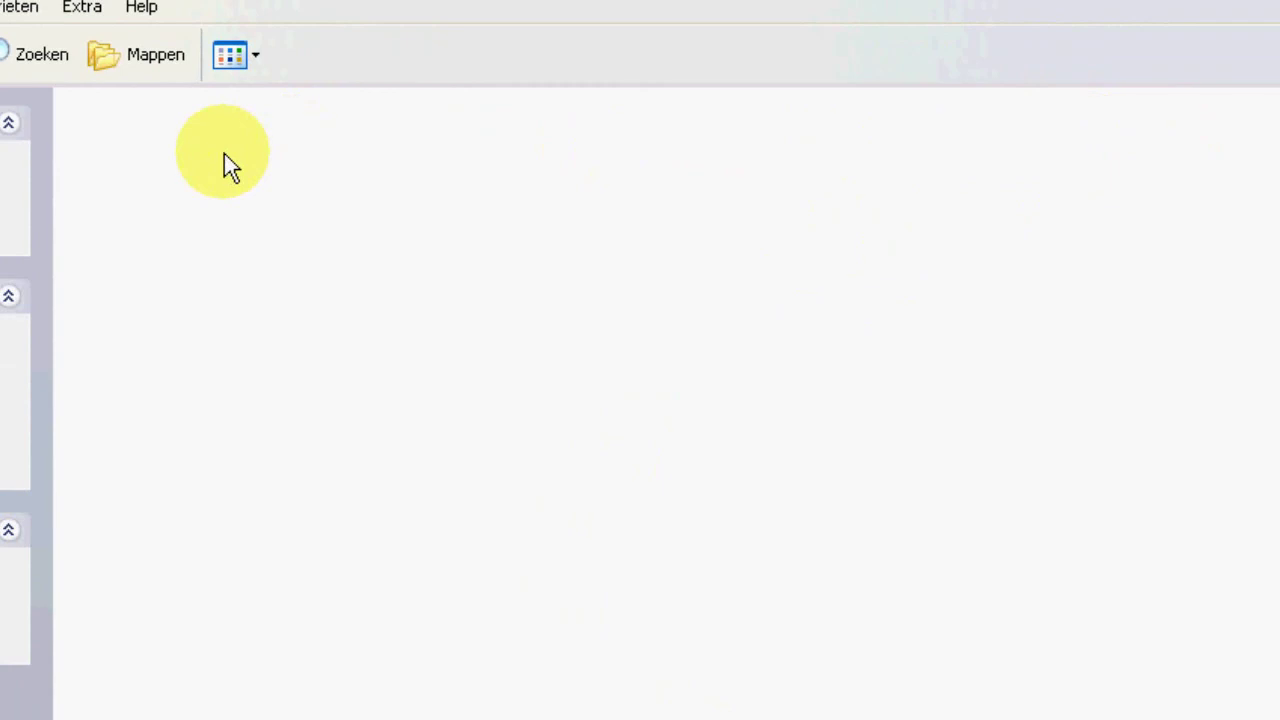
{"action": "key", "text": "ctrl+v"}
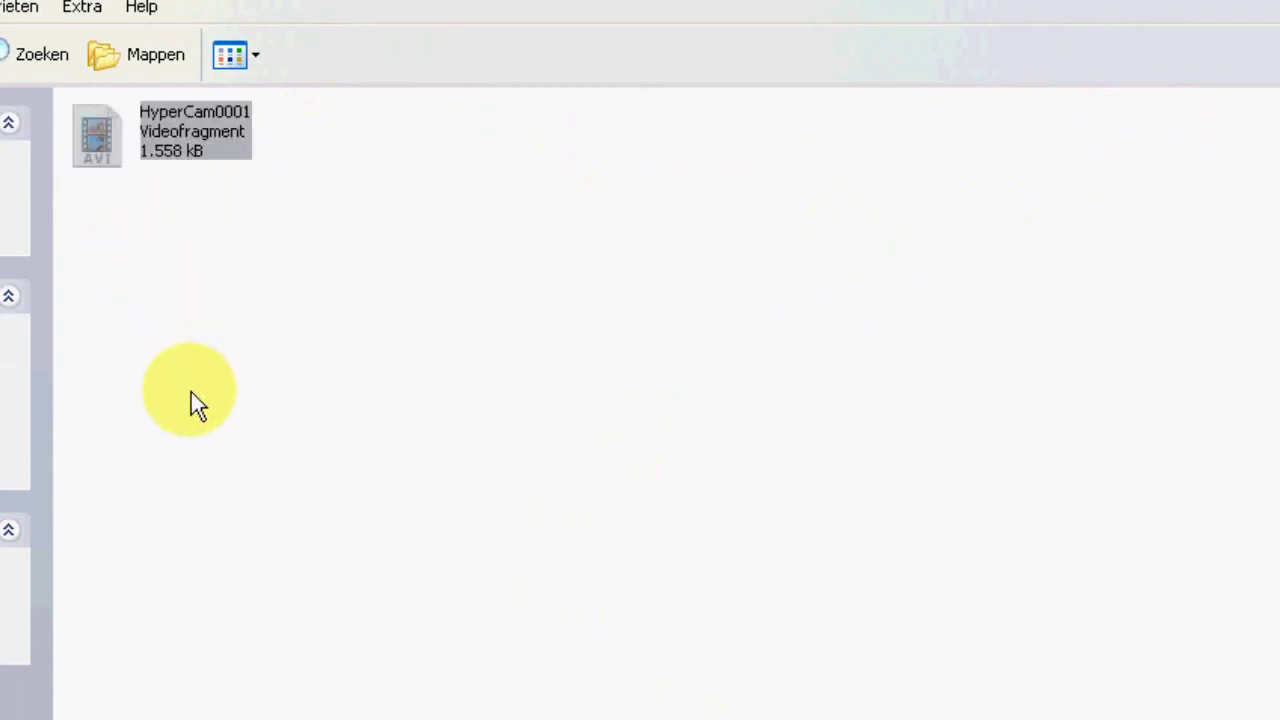
{"action": "left_click", "coordinate": [218, 335]}
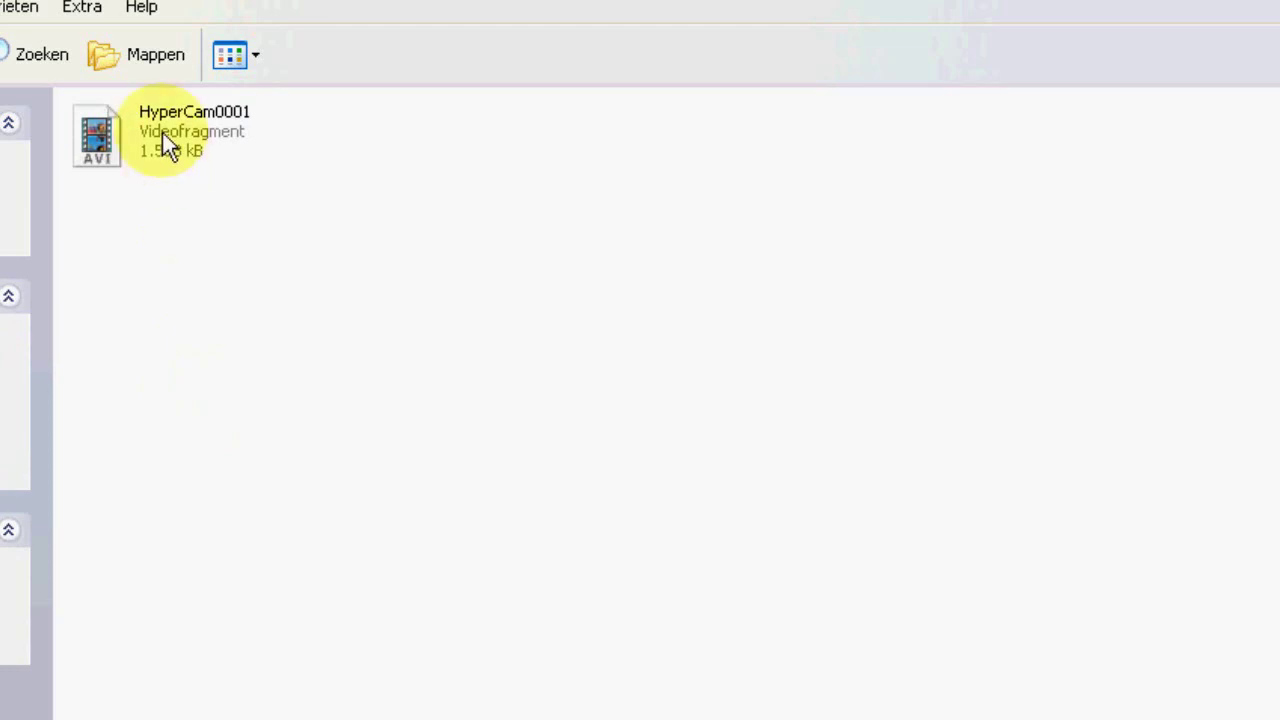
Rename the HyperCam0001 video clip as walking+f2
{"action": "mouse_move", "coordinate": [163, 136]}
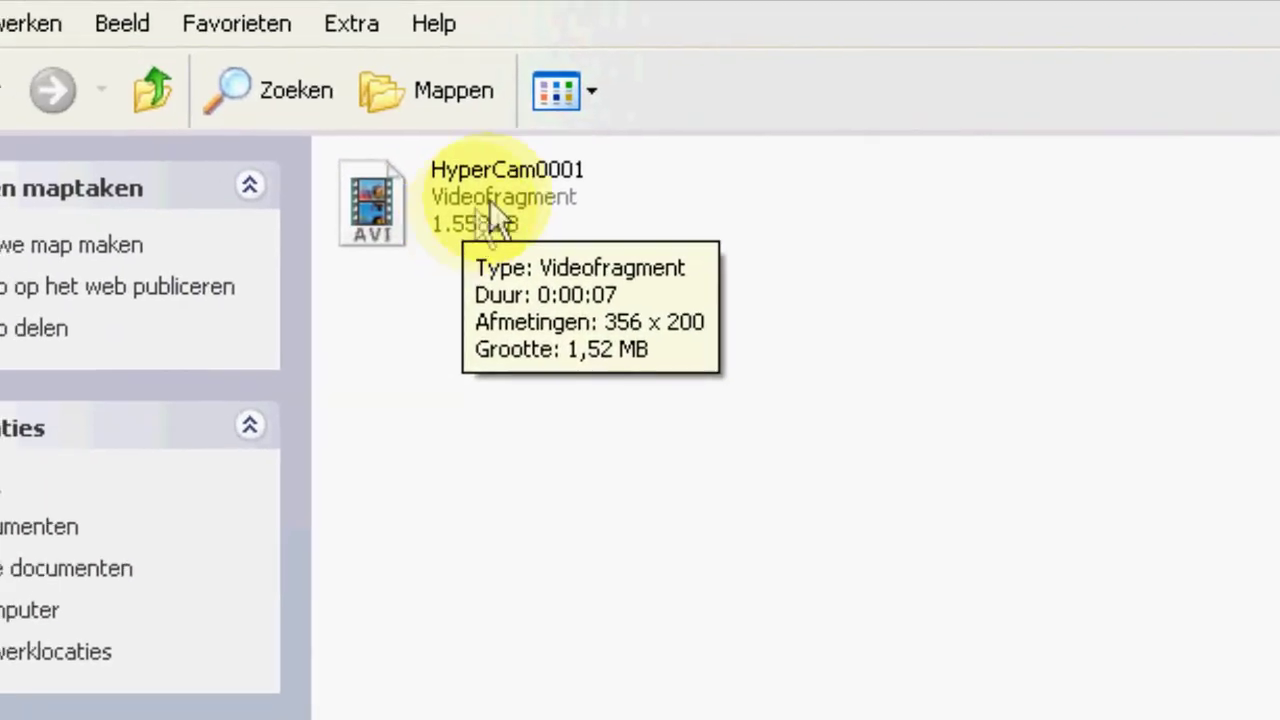
{"action": "left_click", "coordinate": [440, 198]}
{"action": "left_click", "coordinate": [660, 237]}
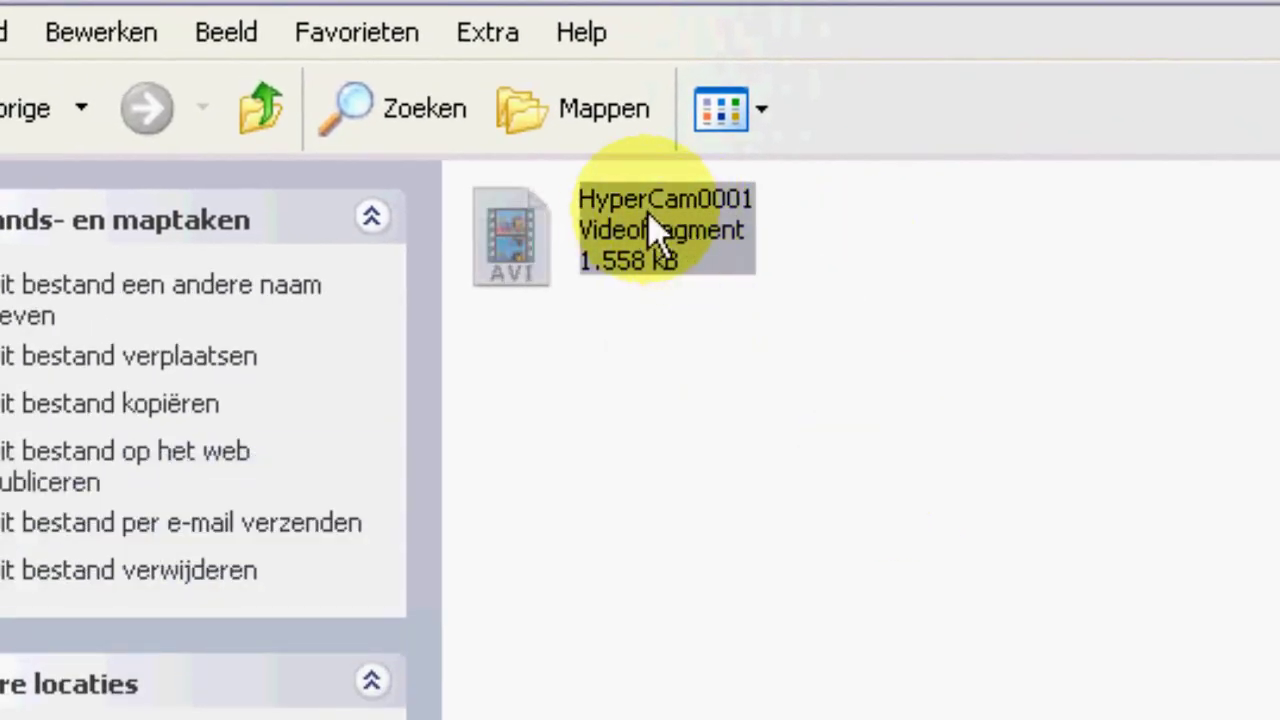
{"action": "type", "text": "walkin"}
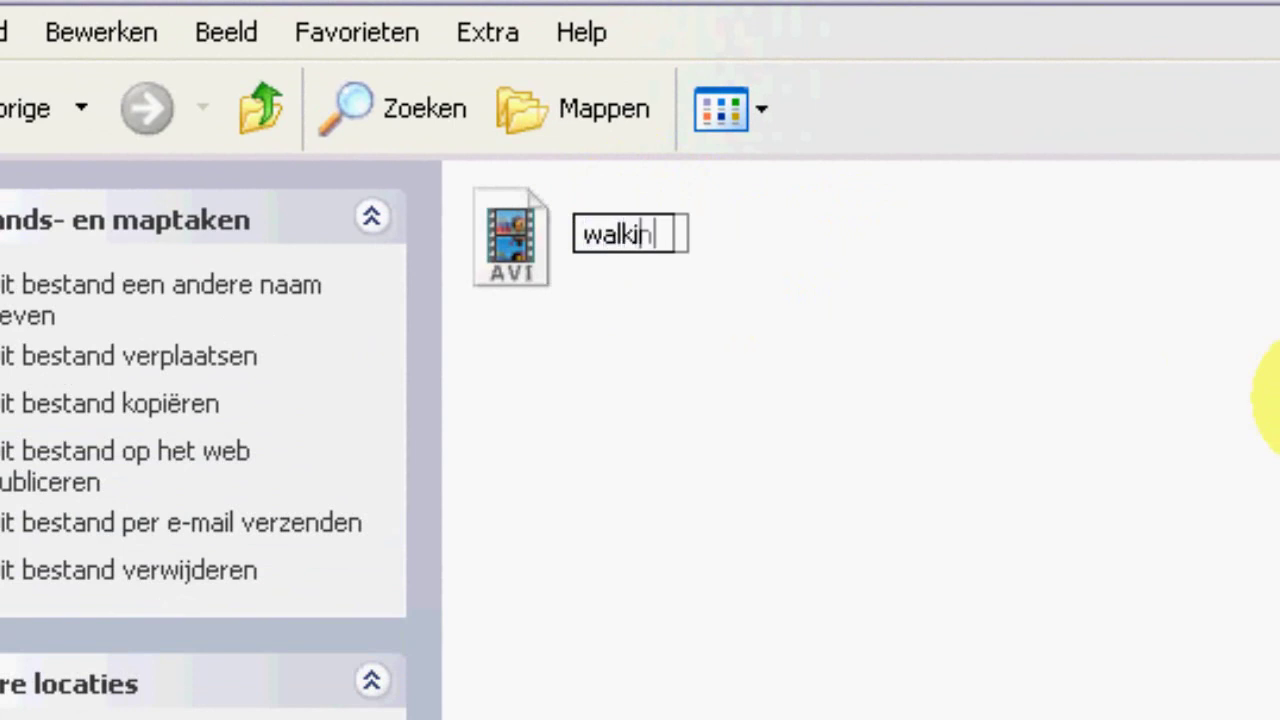
{"action": "type", "text": "g+f2"}
{"action": "key", "text": "Return"}
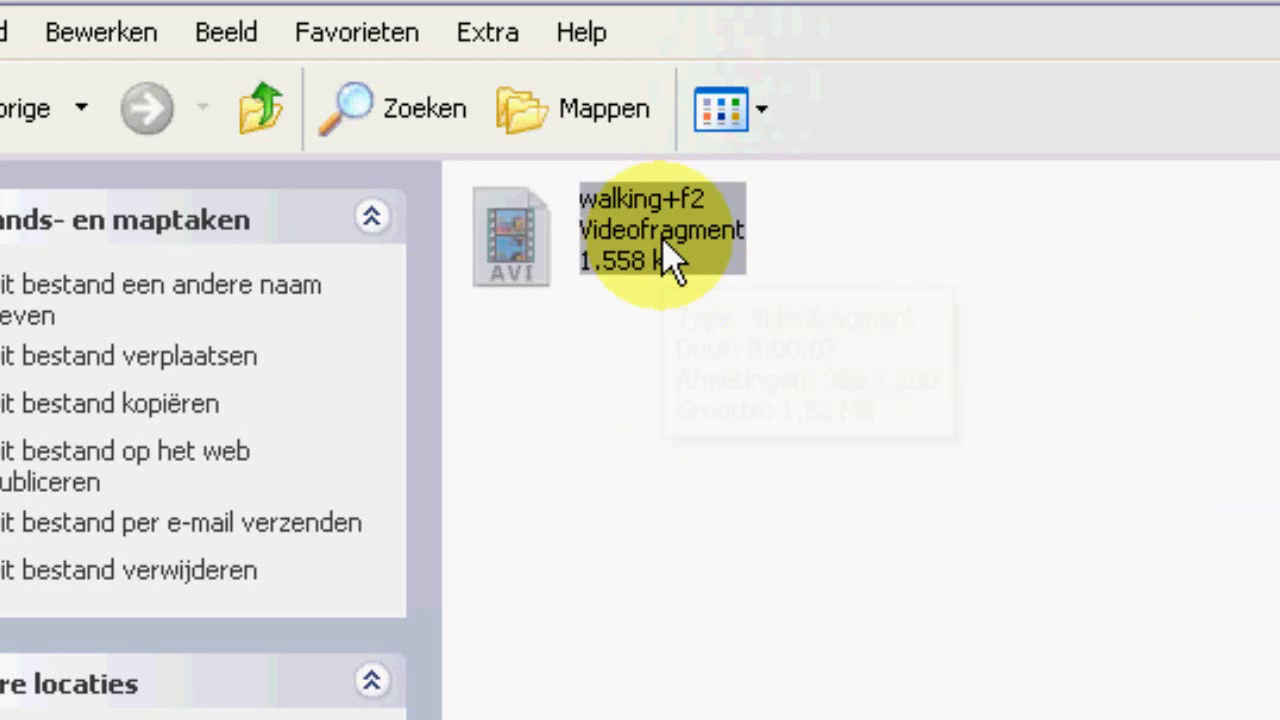
Try alternative clip names such as walking+w and walking+s, and set the name back to walking+f2
{"action": "left_click", "coordinate": [690, 250]}
{"action": "left_click_drag", "start_coordinate": [688, 234], "coordinate": [1074, 252]}
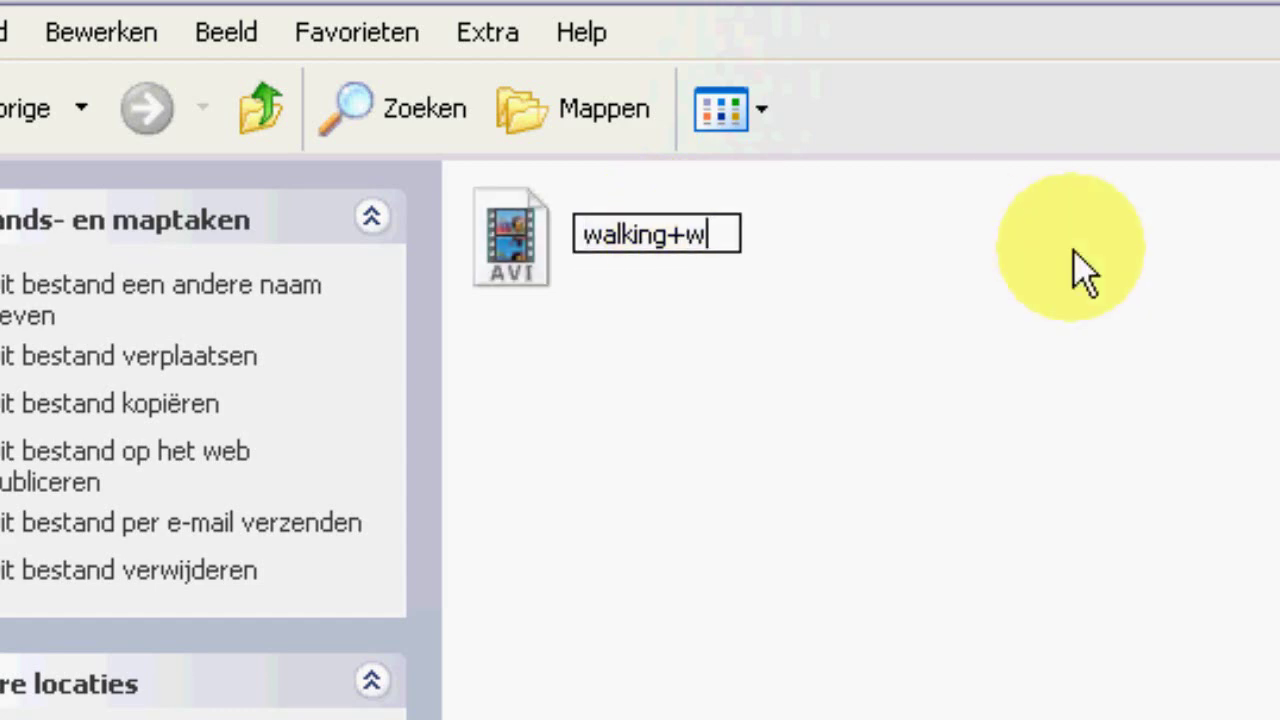
{"action": "type", "text": "smil"}
{"action": "key", "text": "BackSpace"}
{"action": "key", "text": "BackSpace"}
{"action": "key", "text": "BackSpace"}
{"action": "key", "text": "BackSpace"}
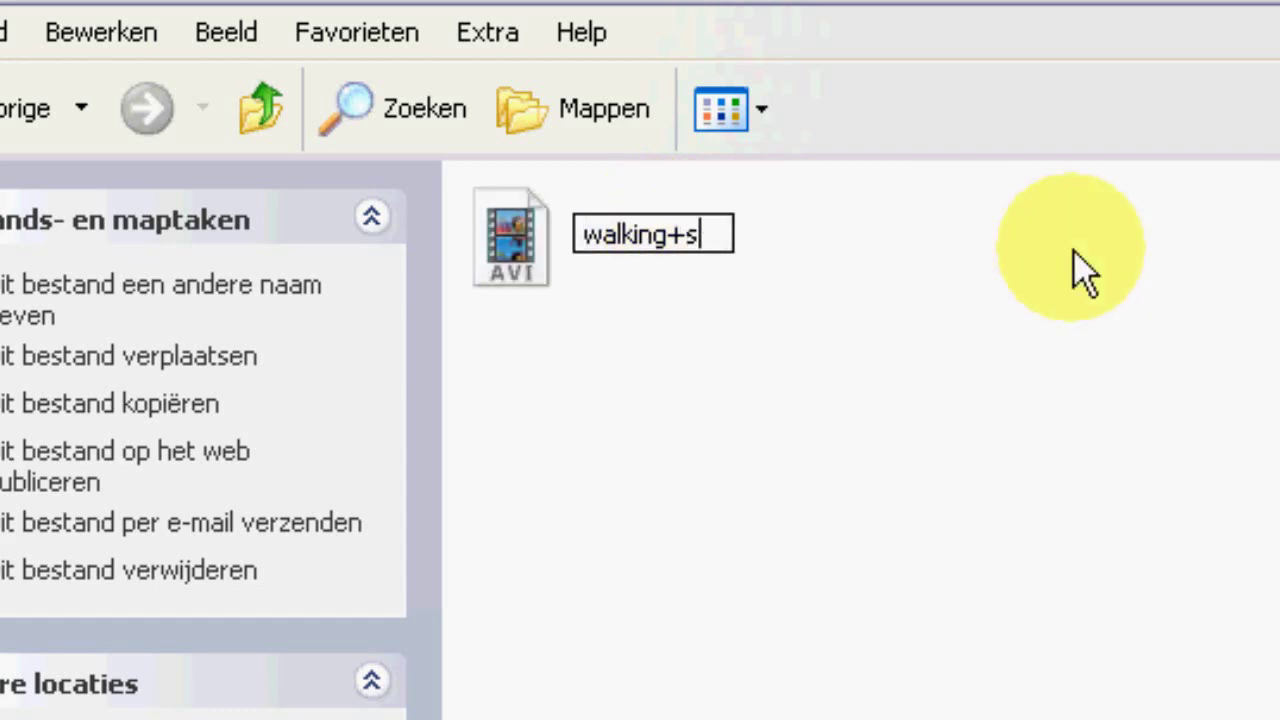
{"action": "type", "text": "f2"}
{"action": "key", "text": "Return"}
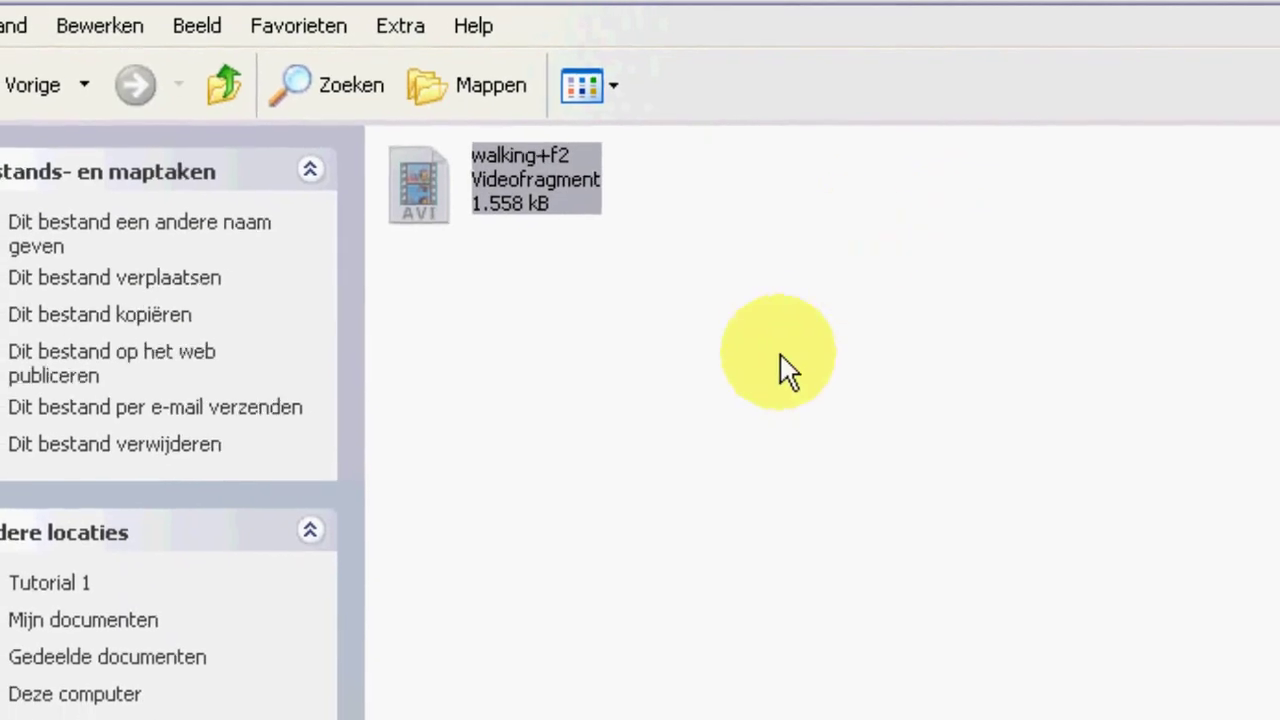
{"action": "left_click", "coordinate": [783, 370]}
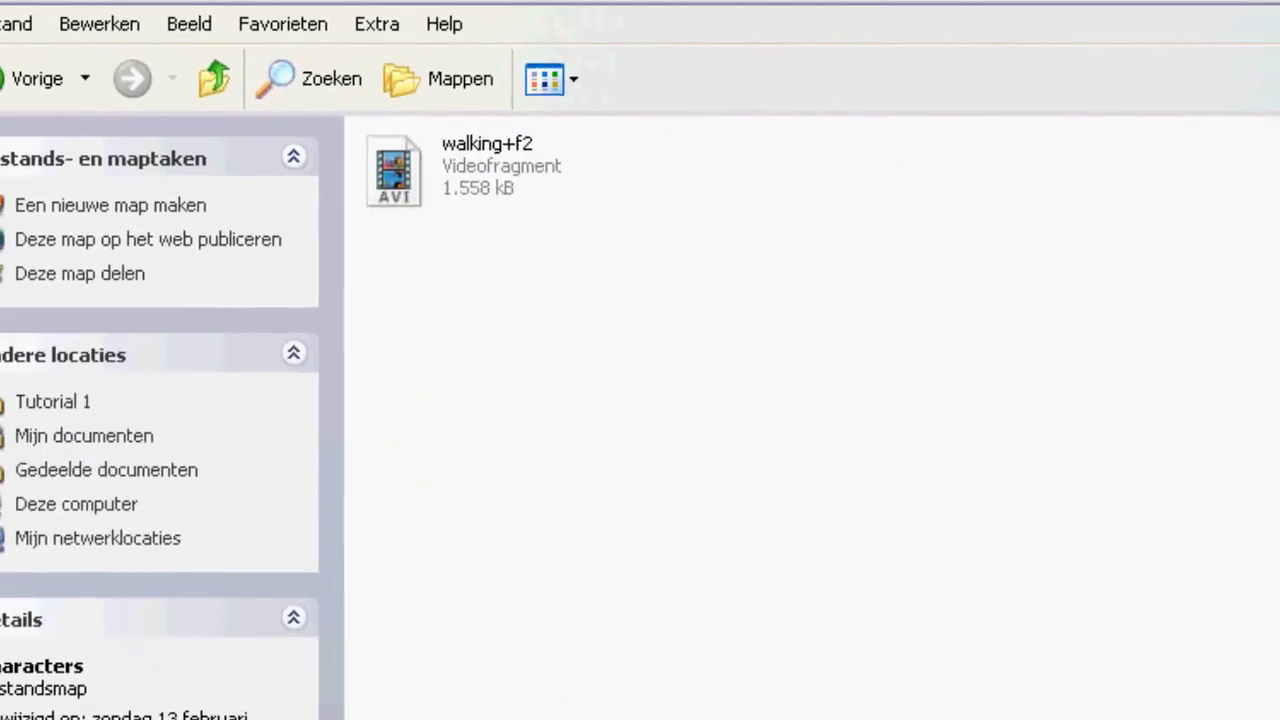